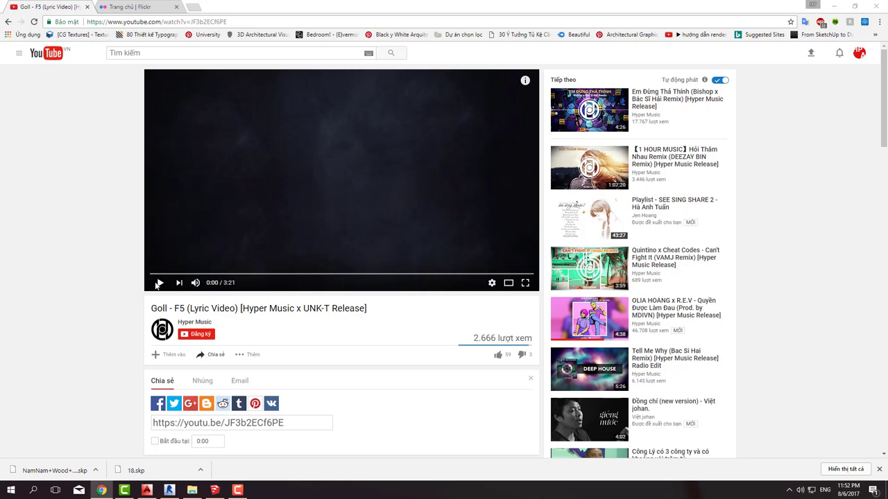
Start the YouTube music video, then switch to the SketchUp chair model and orbit it
left_click(158, 283)
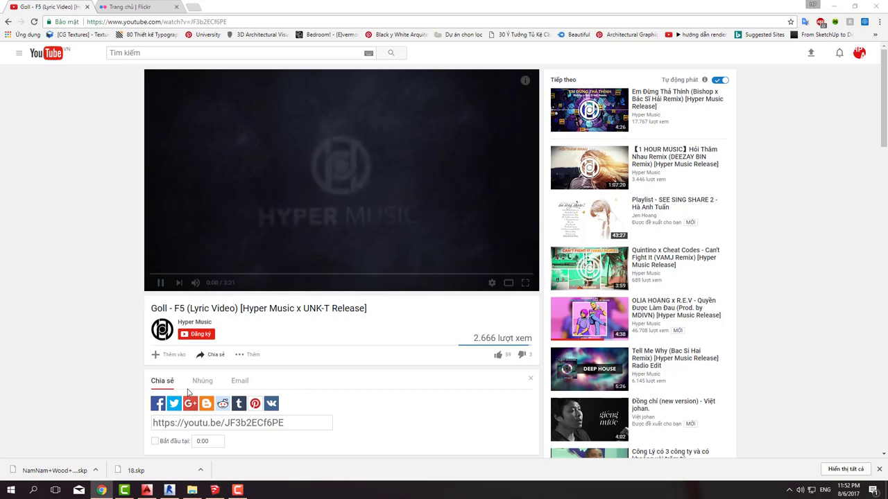
left_click(214, 492)
middle_click_drag(350, 374, 351, 214)
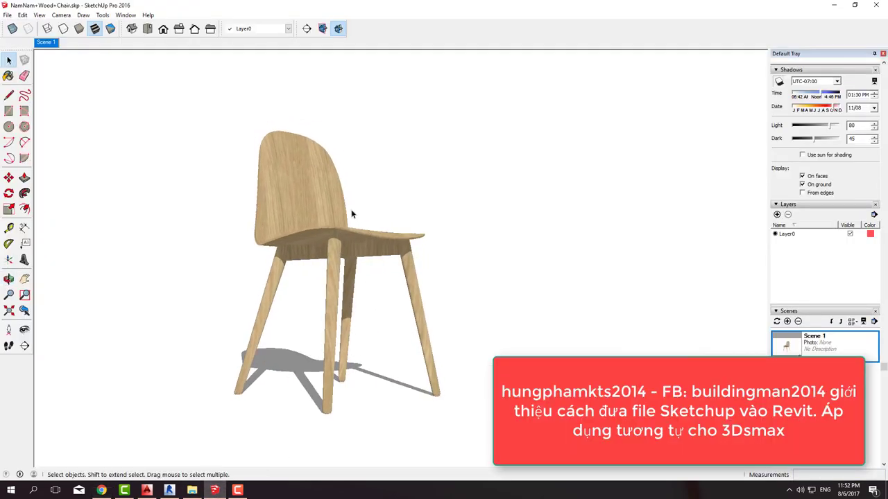
Explode the chair into its separate seat and leg parts
left_click(341, 248)
right_click(375, 252)
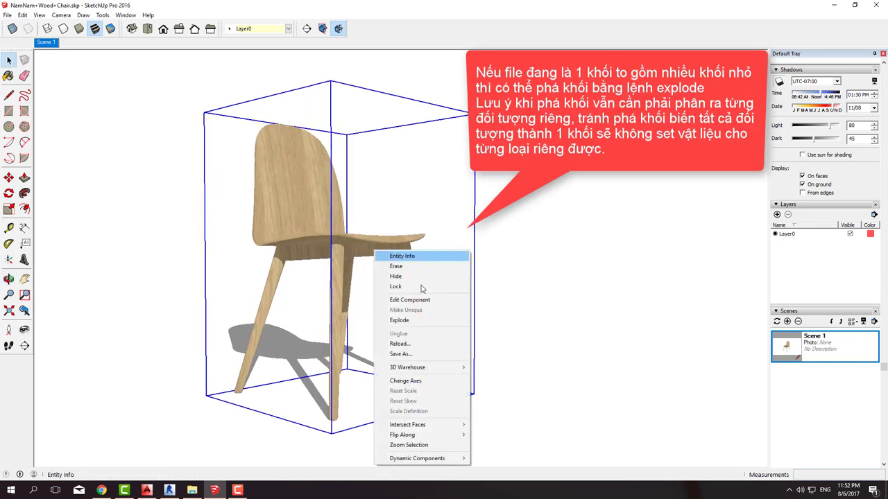
left_click(415, 320)
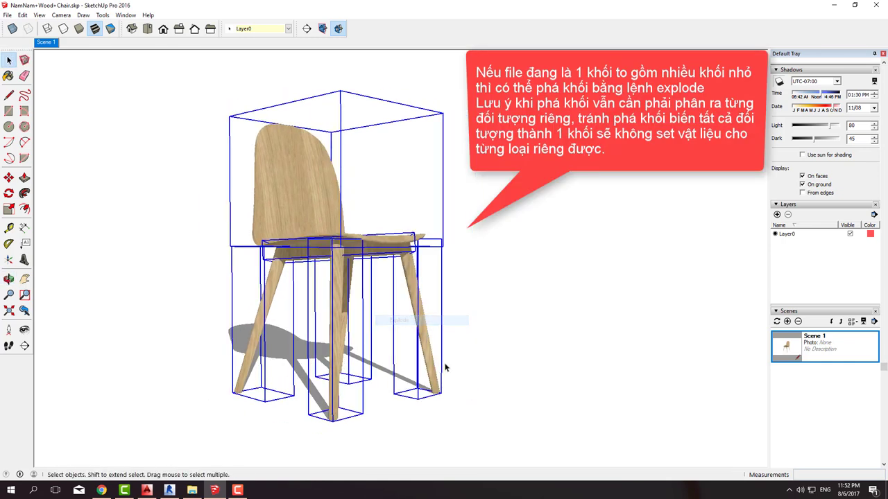
Add the CHAN GHE and MAT GHE layers in the Layers tray, then select the seat shell
left_click(465, 251)
left_click(338, 193)
left_click(285, 62)
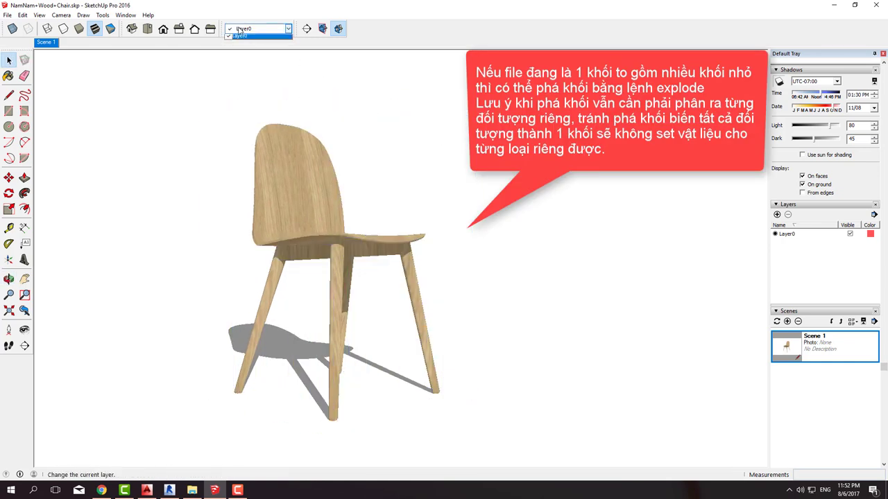
left_click(242, 36)
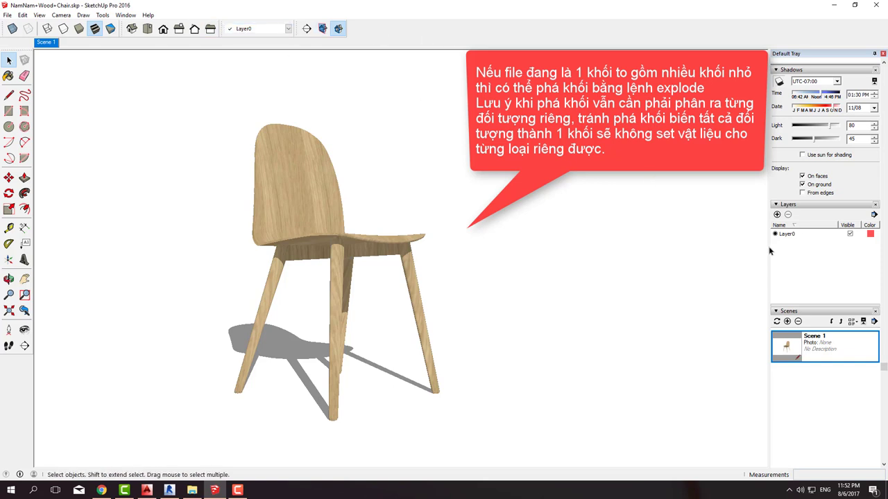
left_click(788, 205)
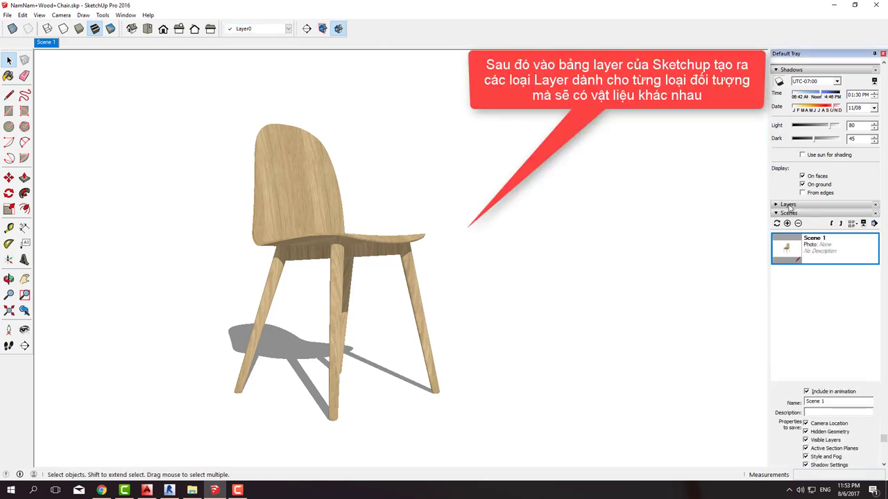
left_click(789, 206)
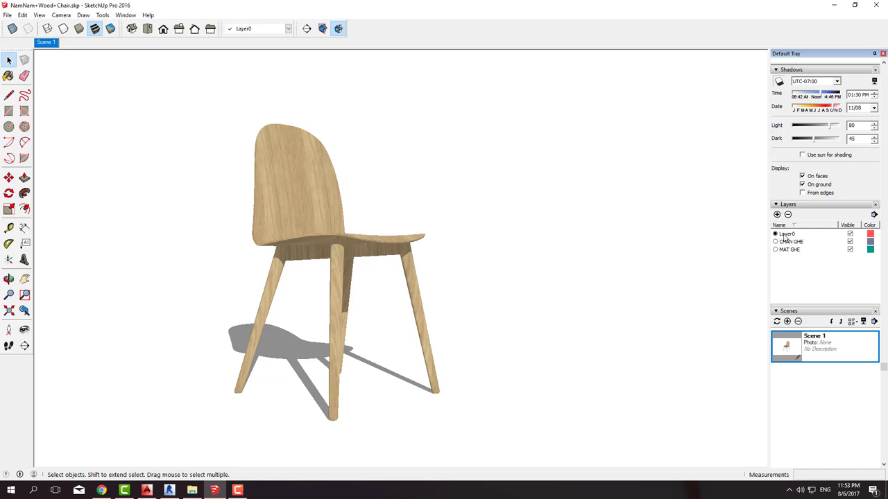
left_click(289, 209)
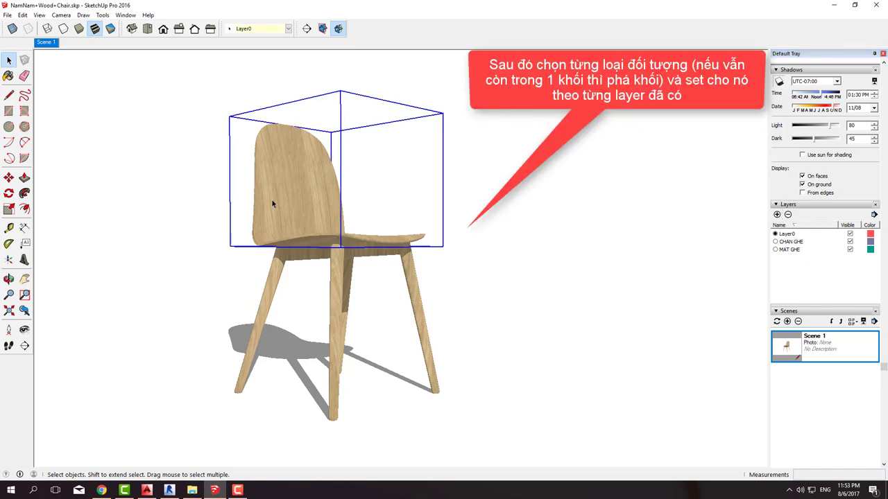
Explode the seat shell and assign it to the MAT GHE layer
right_click(272, 204)
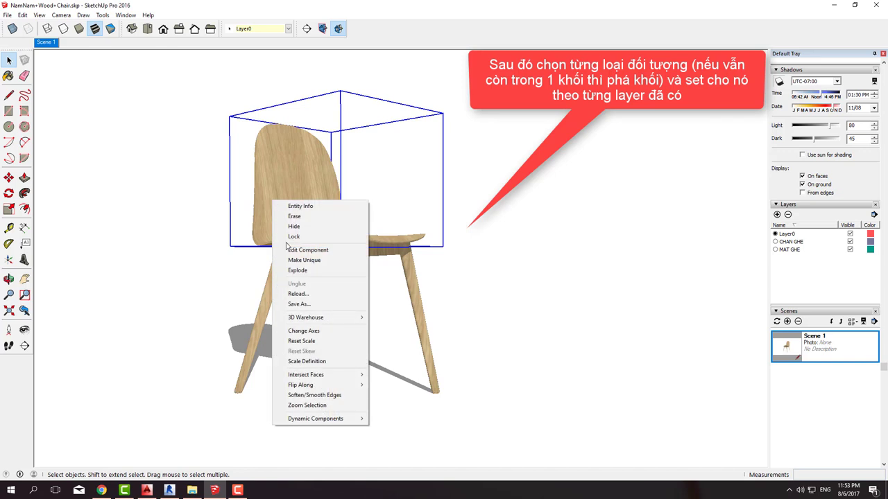
left_click(317, 271)
left_click(235, 29)
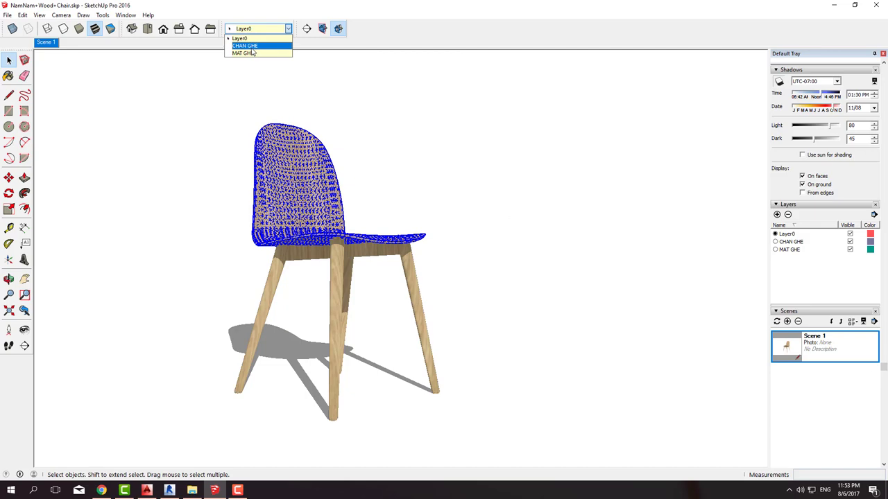
left_click(253, 53)
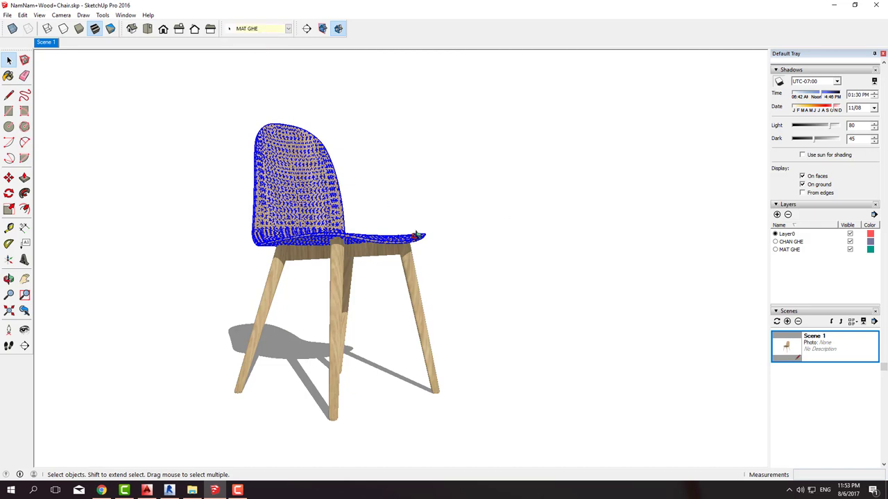
Explode the seat frame and legs, assign them to CHAN GHE, and hide that layer
middle_click_drag(416, 236, 469, 222)
left_click(404, 265)
left_click(348, 260)
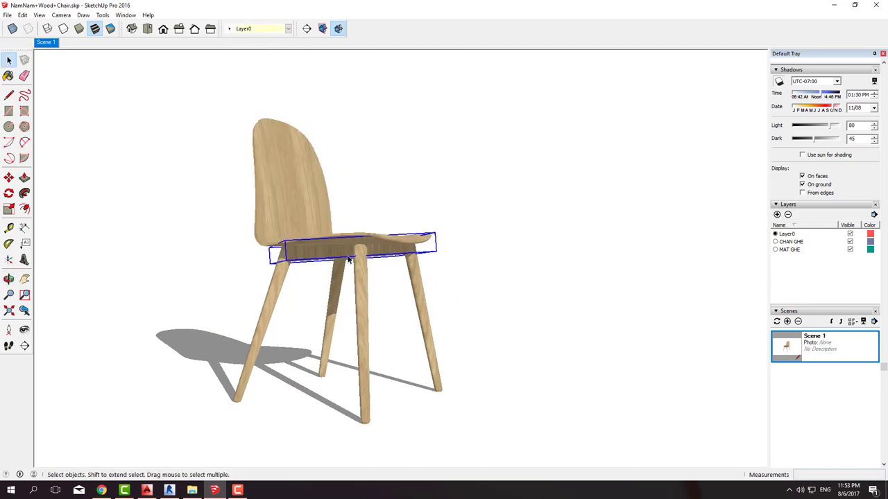
left_click_drag(164, 379, 123, 382)
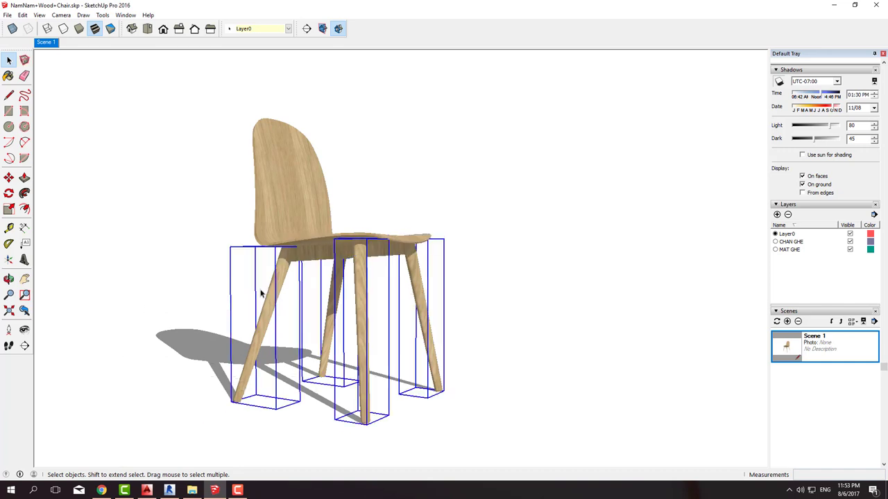
right_click(318, 262)
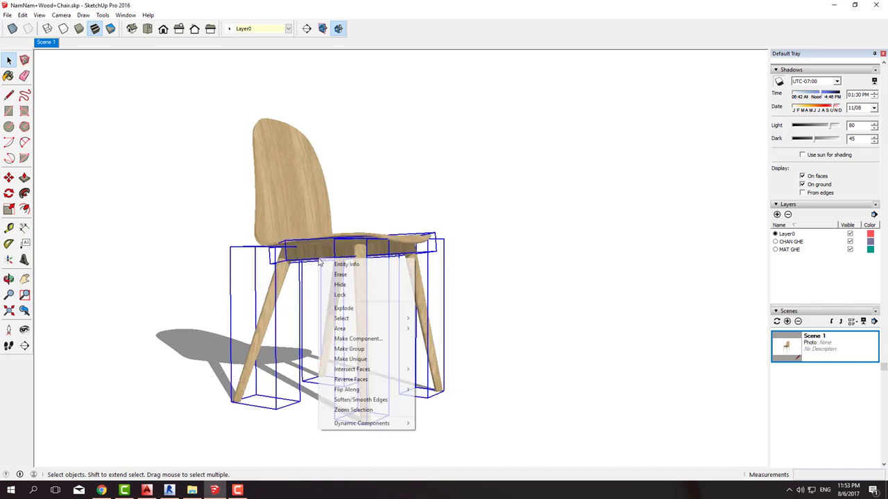
left_click(365, 308)
left_click(266, 31)
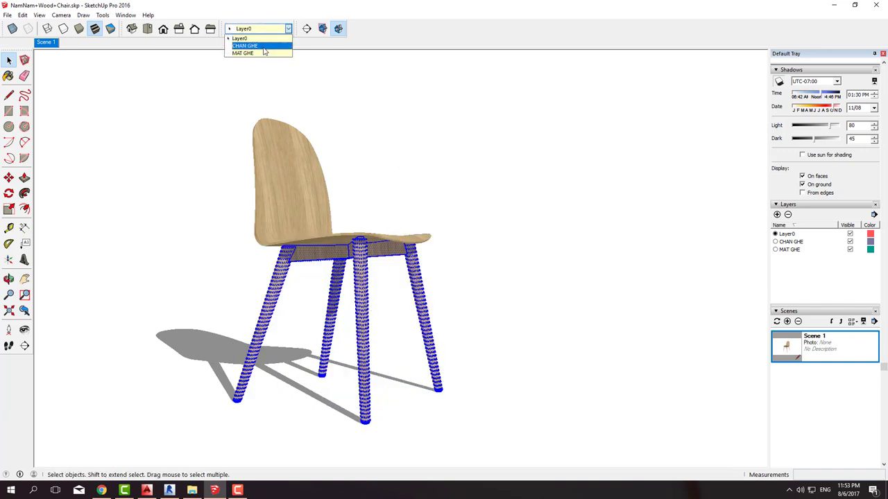
left_click(266, 54)
left_click(446, 145)
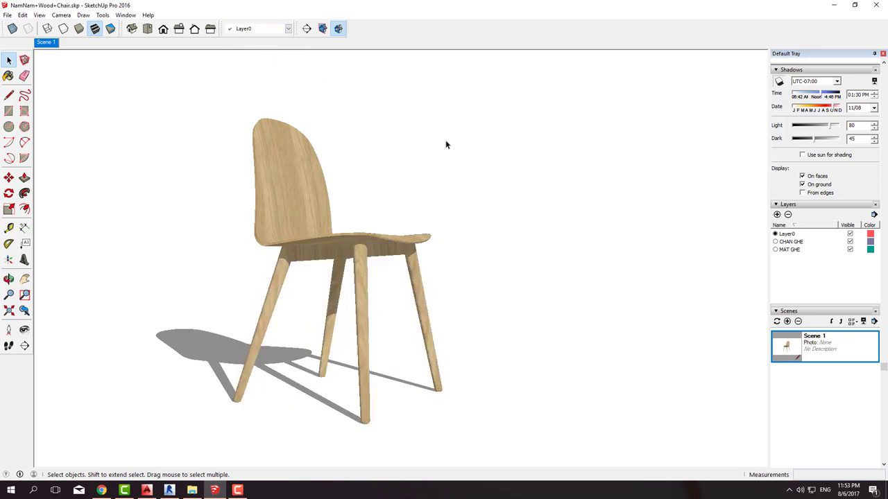
left_click(849, 242)
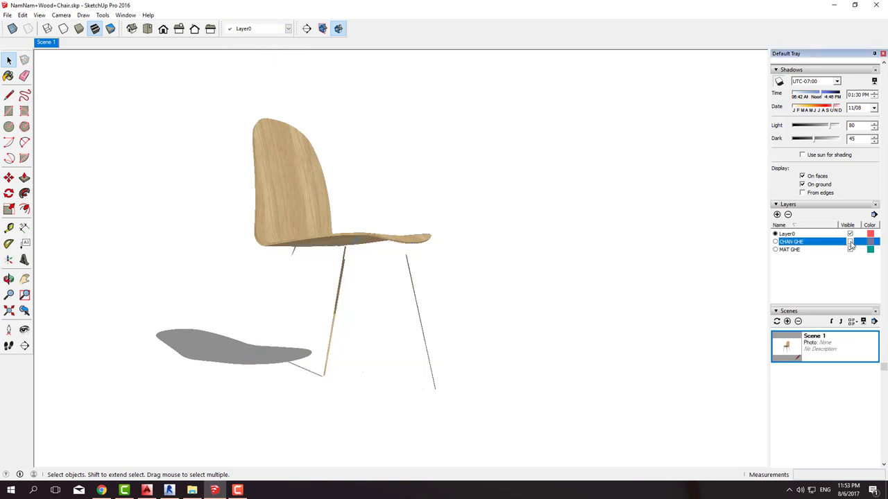
Hide MAT GHE and move all leftover leg pieces onto the CHAN GHE layer
mouse_move(628, 291)
middle_mouse_down()
mouse_move(282, 240)
mouse_move(626, 328)
mouse_move(464, 178)
mouse_move(687, 271)
mouse_move(658, 341)
mouse_move(424, 423)
mouse_move(585, 291)
mouse_move(408, 301)
mouse_move(501, 261)
middle_mouse_up()
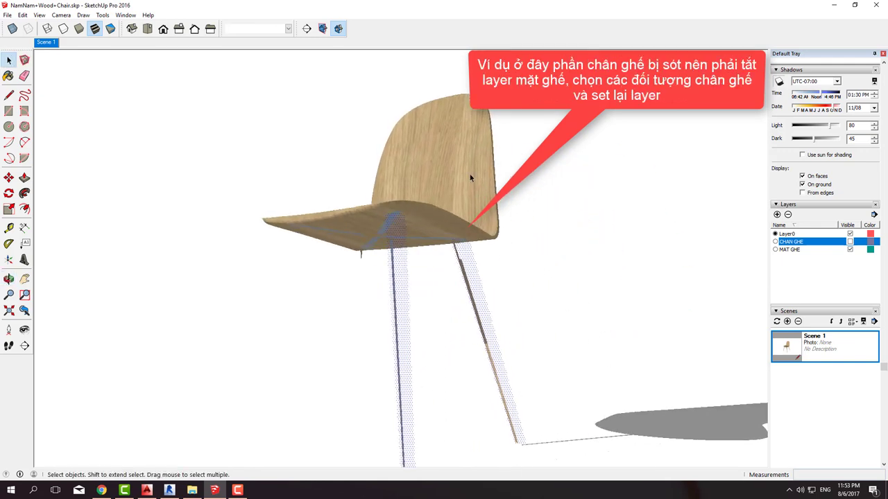
left_click(849, 249)
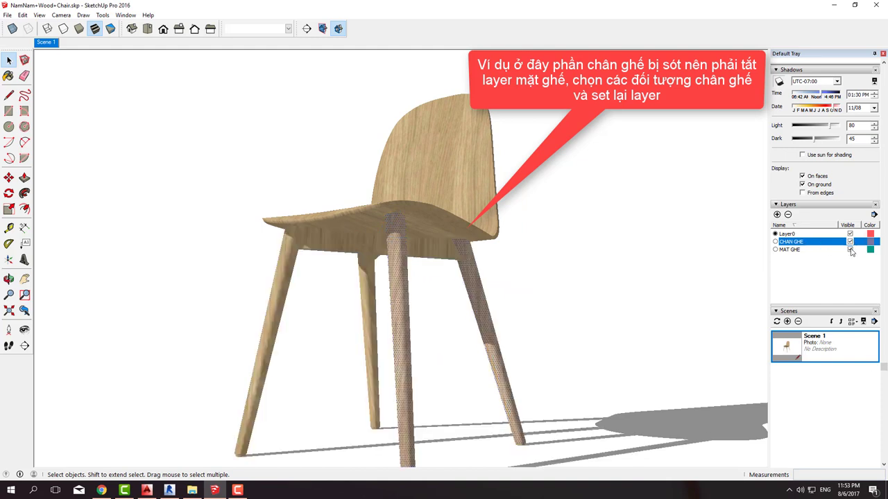
left_click(849, 249)
scroll(566, 222, "down", 2)
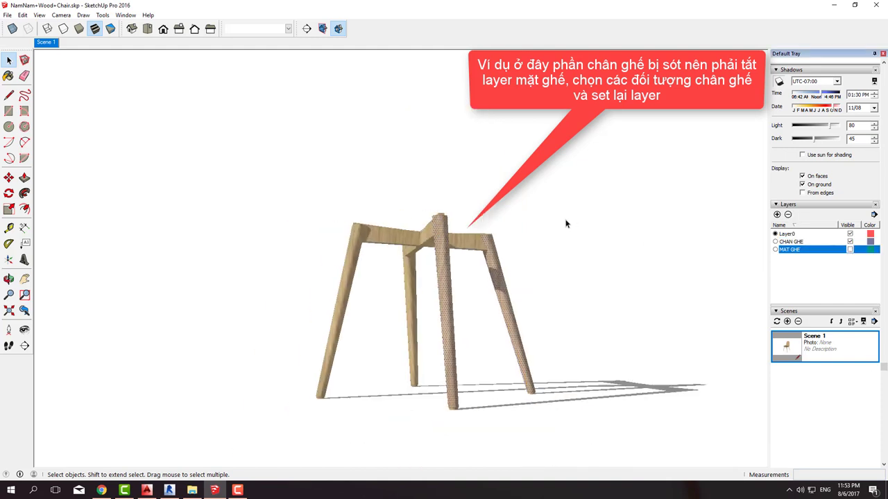
scroll(446, 301, "down", 2)
scroll(446, 301, "down", 1)
left_click_drag(281, 178, 510, 452)
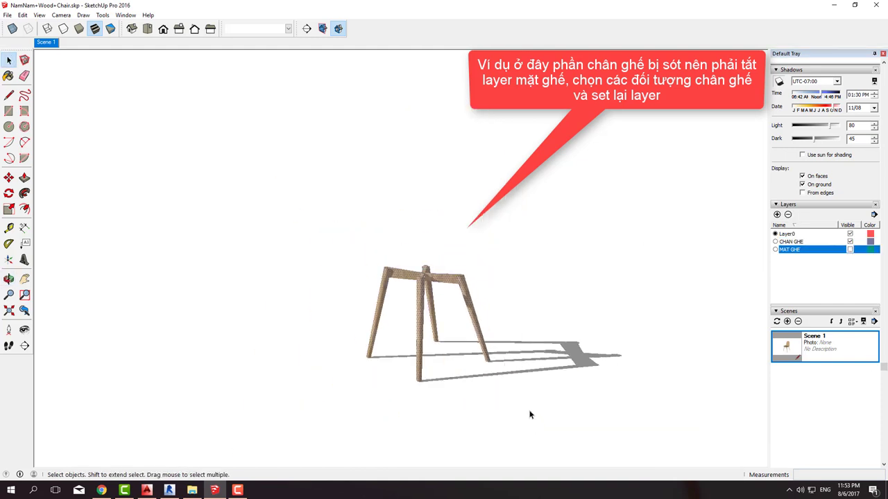
left_click_drag(285, 192, 529, 403)
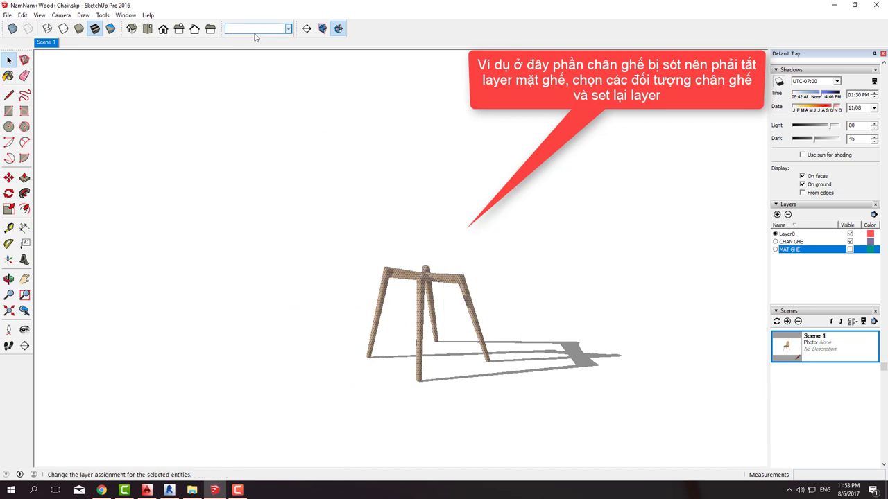
left_click(257, 29)
left_click(257, 46)
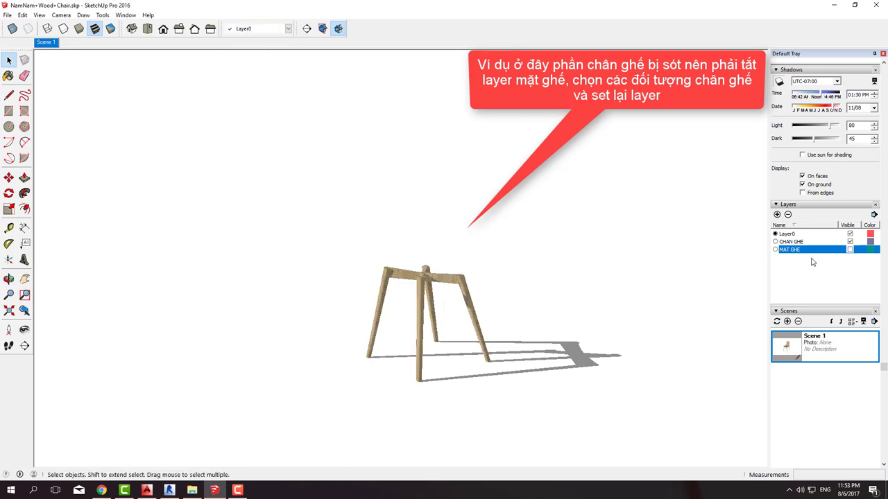
Turn MAT GHE and CHAN GHE back on so the complete chair displays
left_click(850, 249)
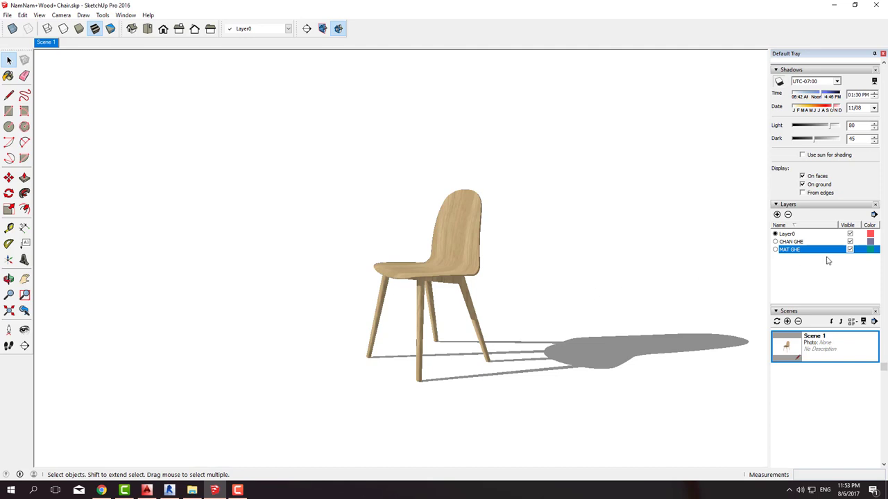
left_click(850, 241)
left_click(850, 241)
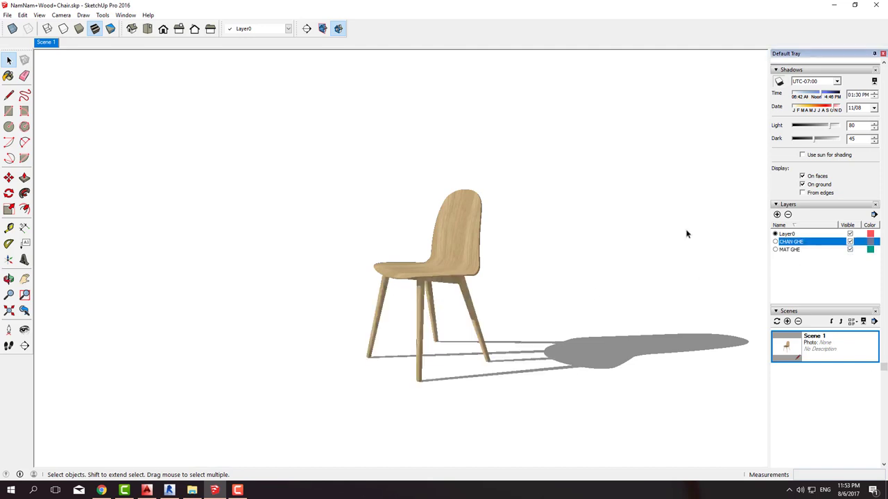
middle_click_drag(545, 243, 323, 205)
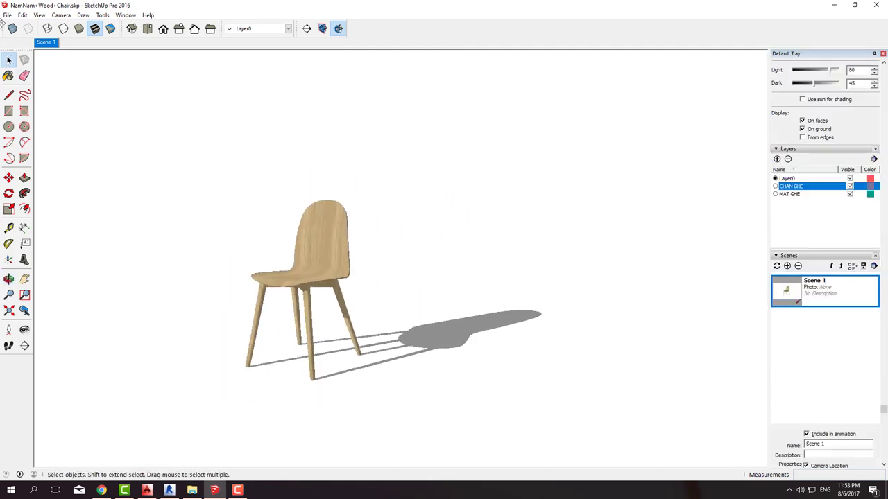
Export the chair as a 3D model named GHE.dwg on the Desktop, replacing the existing file
left_click(6, 14)
mouse_move(41, 157)
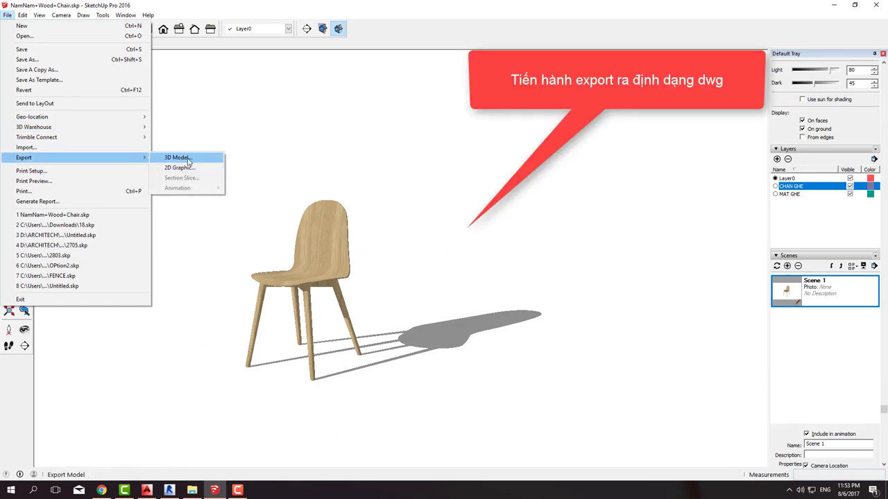
left_click(178, 157)
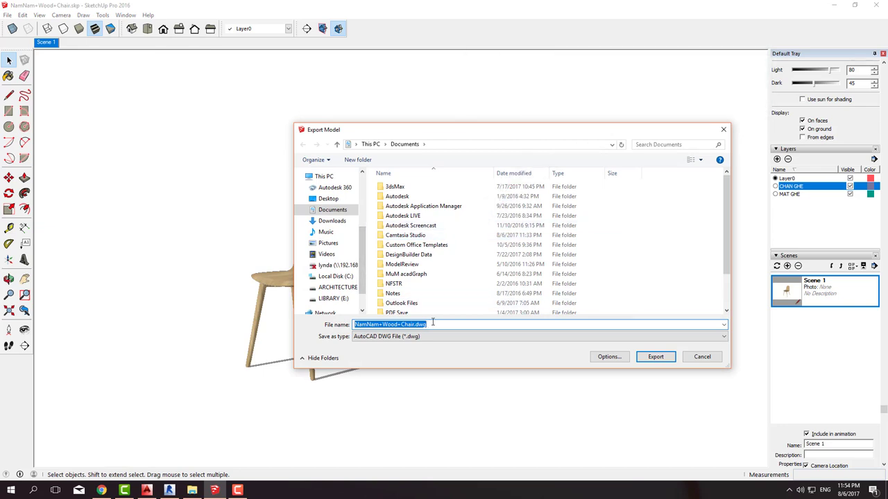
left_click(323, 198)
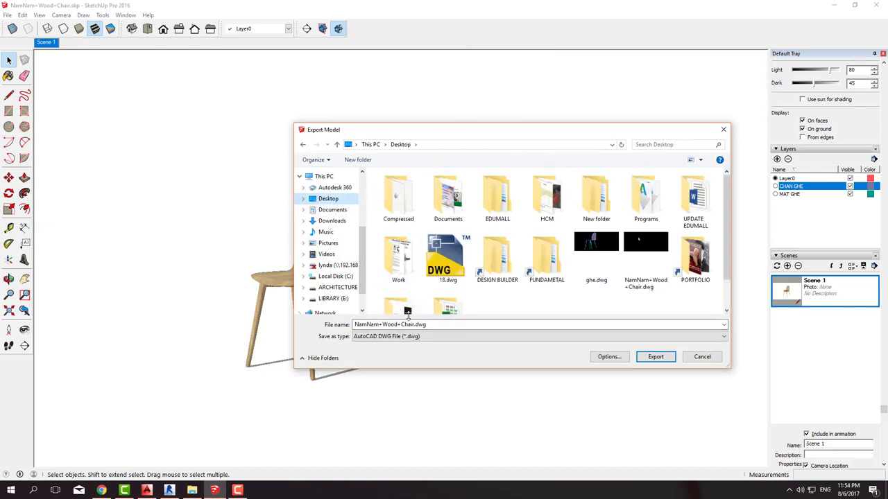
triple_click(440, 324)
type("GHE")
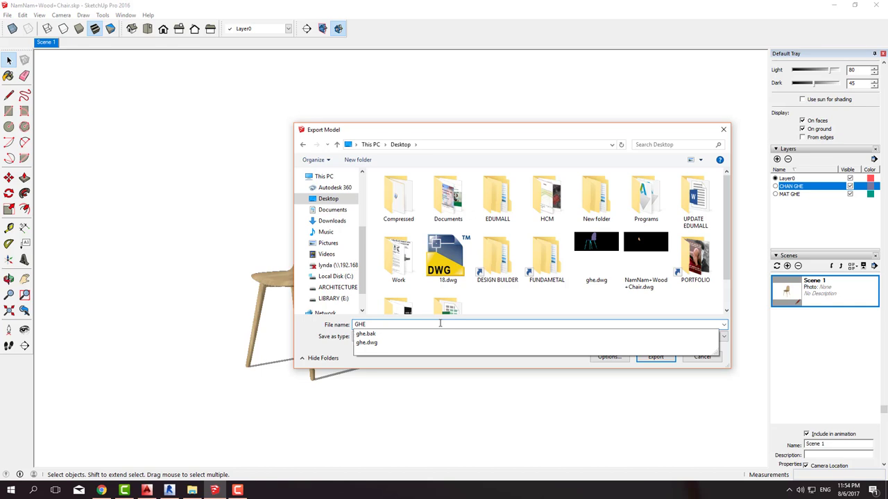
key("Return")
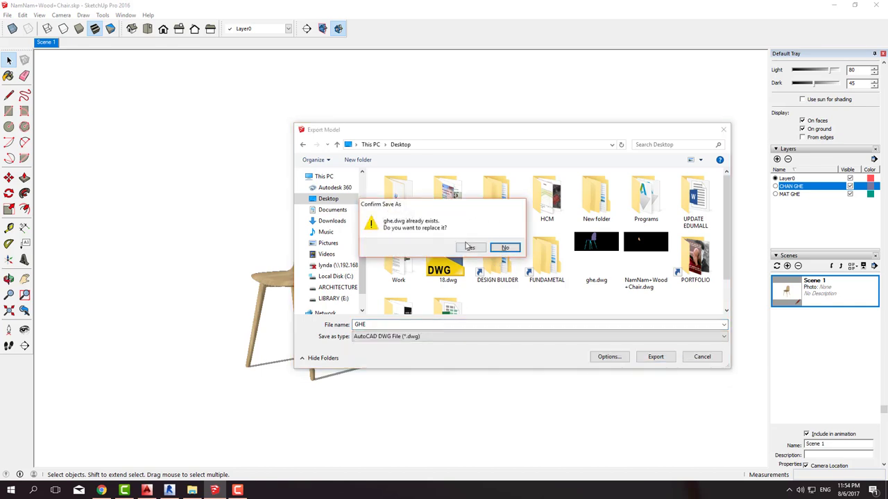
left_click(472, 248)
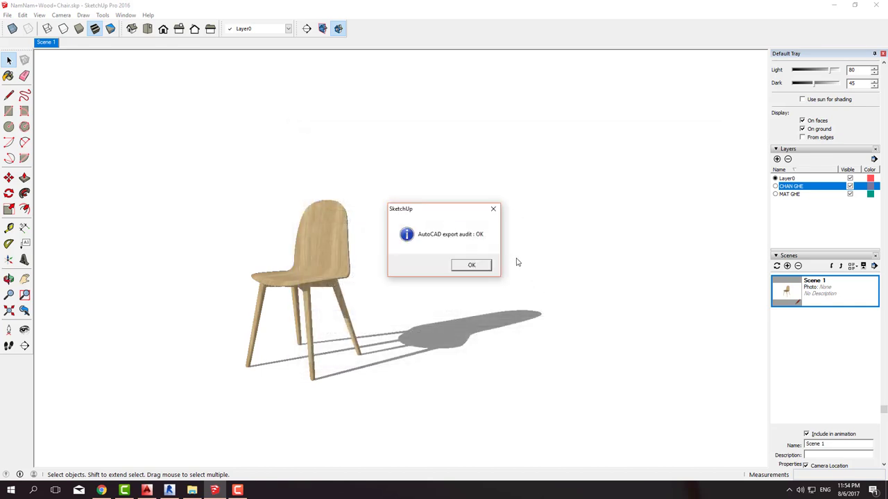
left_click(471, 264)
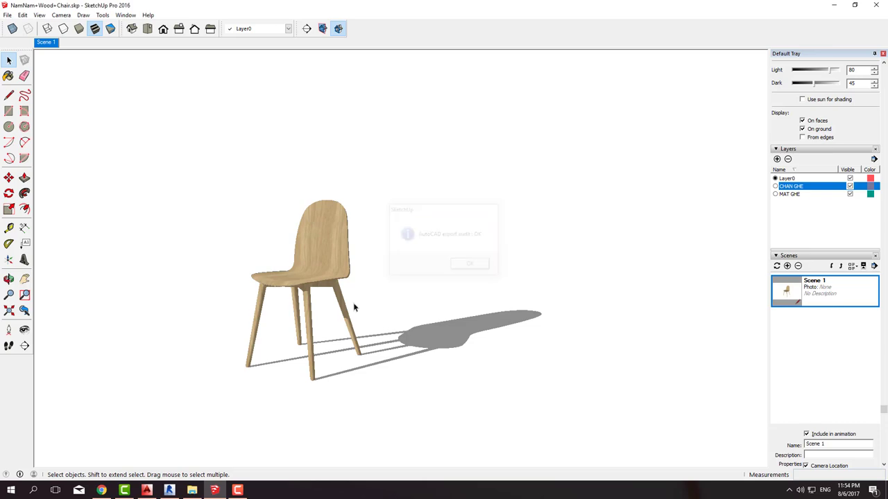
left_click(145, 491)
Open ghe.dwg in AutoCAD, accepting the foreign drawing warning
left_click(34, 23)
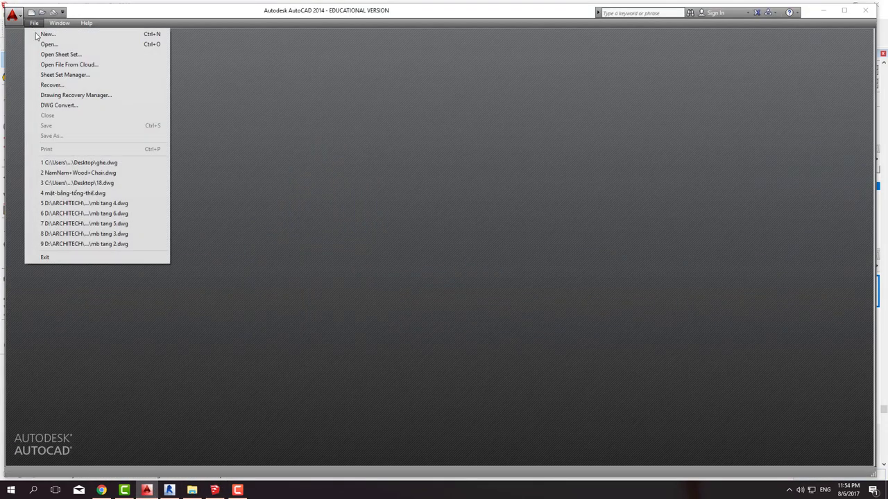
left_click(47, 44)
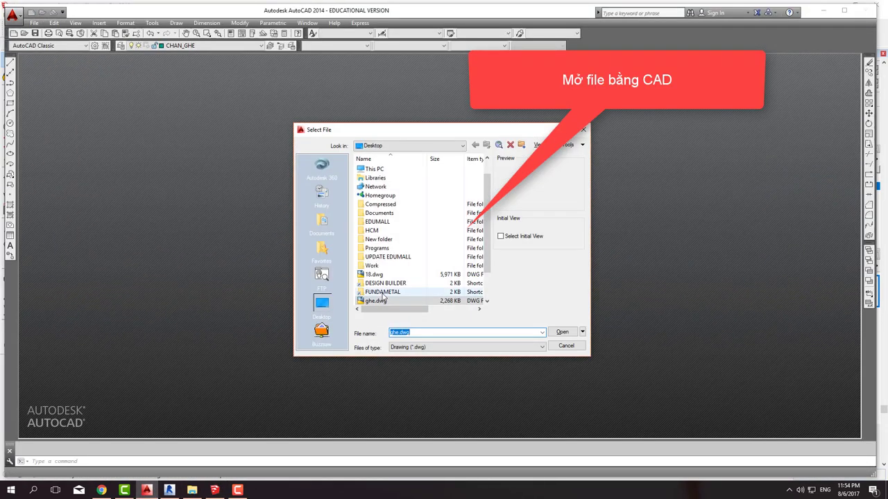
scroll(382, 296, "down", 1)
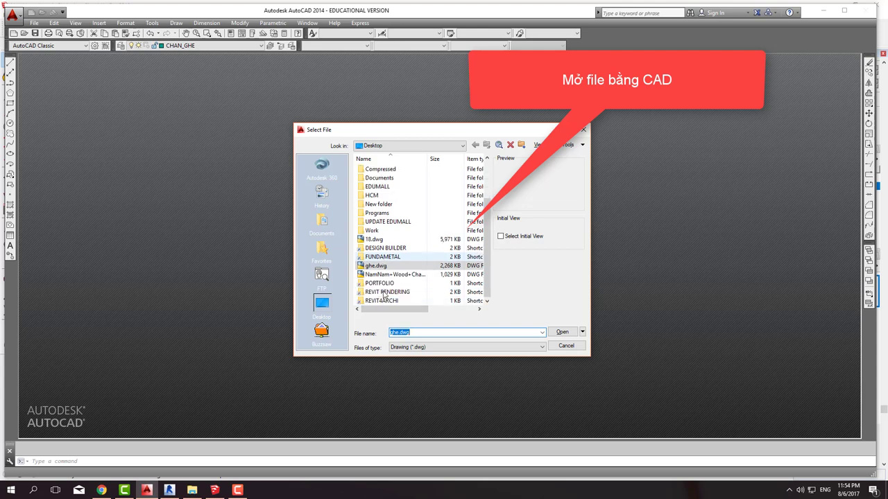
left_click(561, 332)
left_click(396, 232)
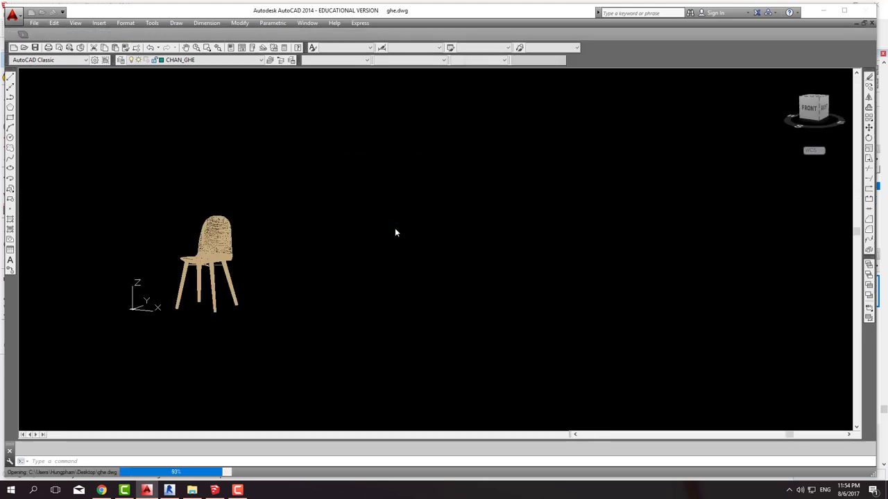
Select the chair mesh and inspect its layers in the layer list
scroll(207, 236, "up", 5)
left_click(358, 241)
scroll(359, 240, "up", 1)
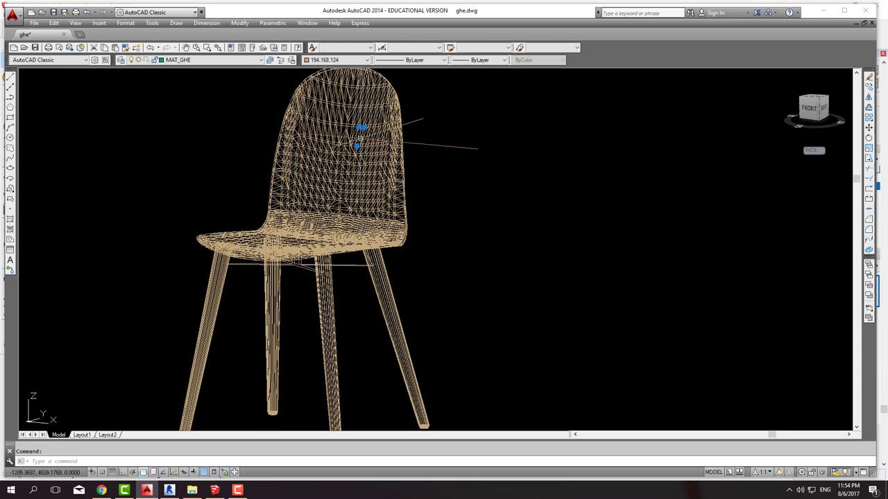
scroll(367, 224, "down", 1)
scroll(248, 109, "down", 1)
left_click(179, 60)
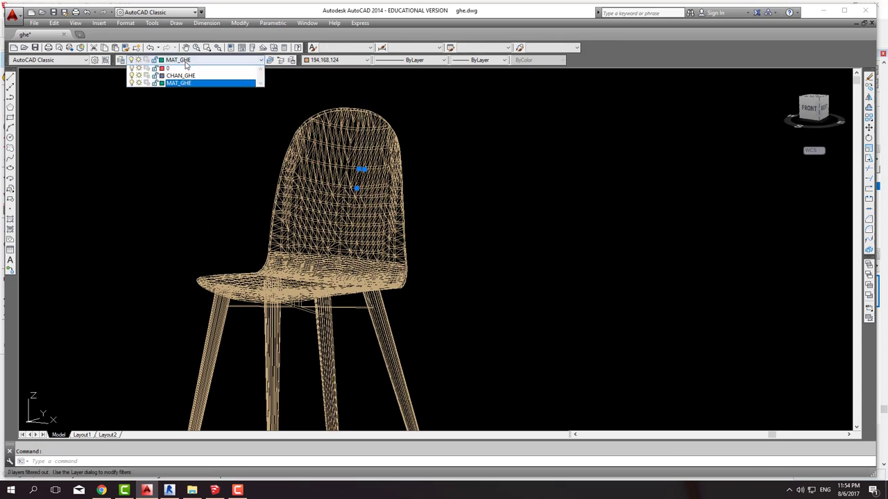
left_click(194, 83)
key("Escape")
scroll(333, 195, "down", 5)
Window-select the whole chair and set its colour to ByLayer
left_click(248, 114)
left_click(417, 308)
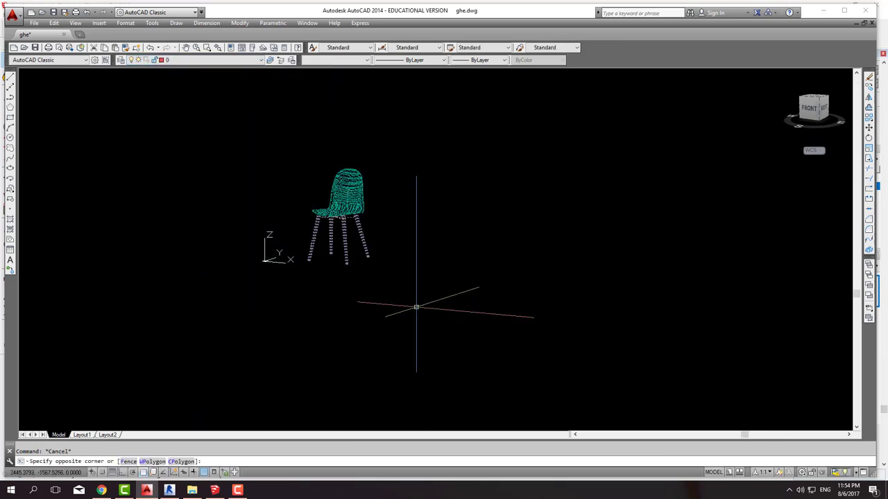
left_click(334, 60)
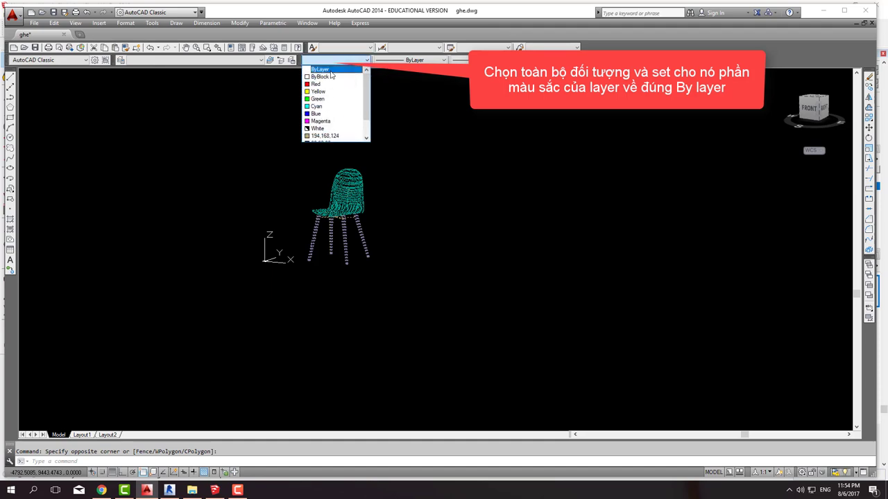
left_click(326, 69)
key("Escape")
scroll(347, 181, "up", 3)
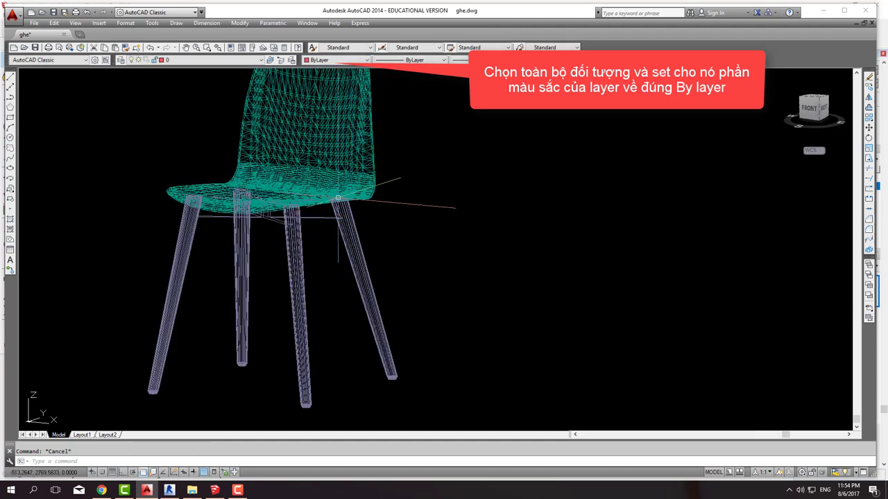
scroll(384, 226, "up", 2)
left_click(351, 377)
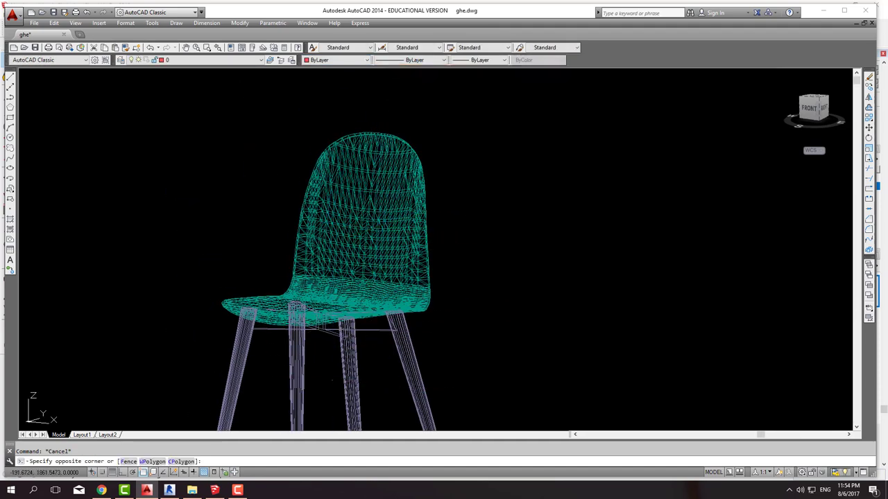
key("Escape")
scroll(330, 323, "down", 3)
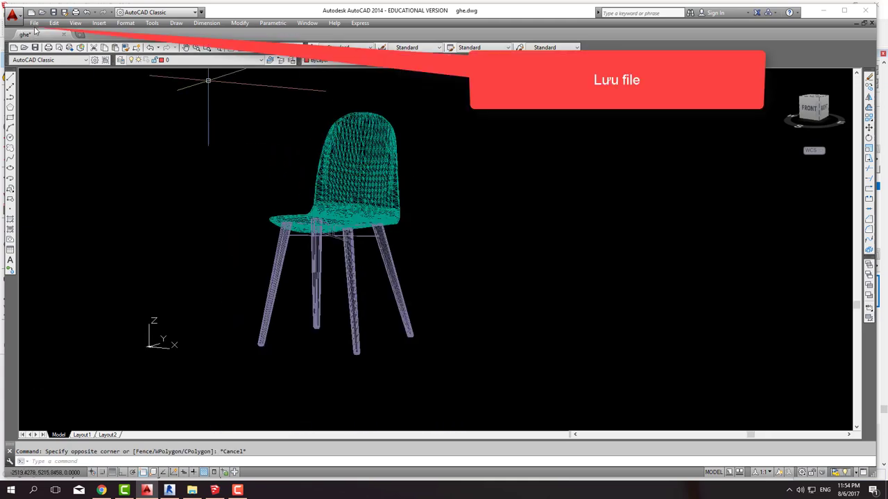
Save the ghe.dwg drawing
left_click(34, 23)
left_click(49, 132)
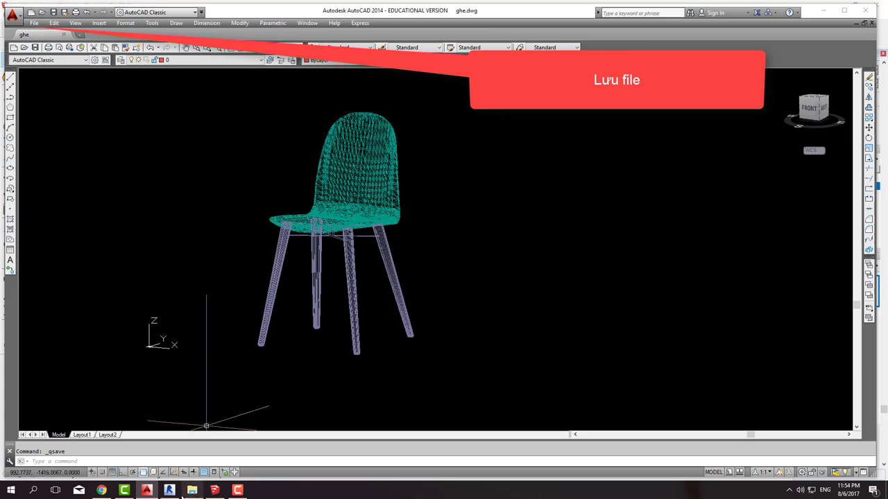
left_click(169, 490)
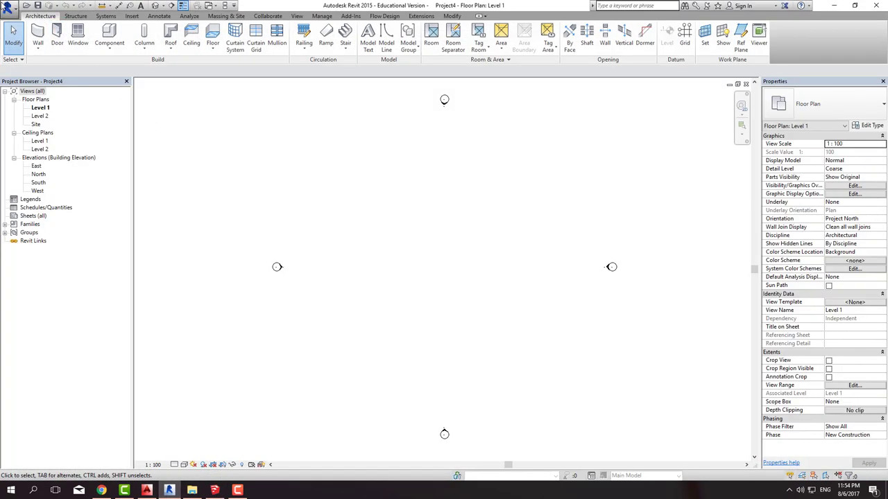
Create a new family from the Metric Furniture.rft template
left_click(7, 9)
mouse_move(30, 41)
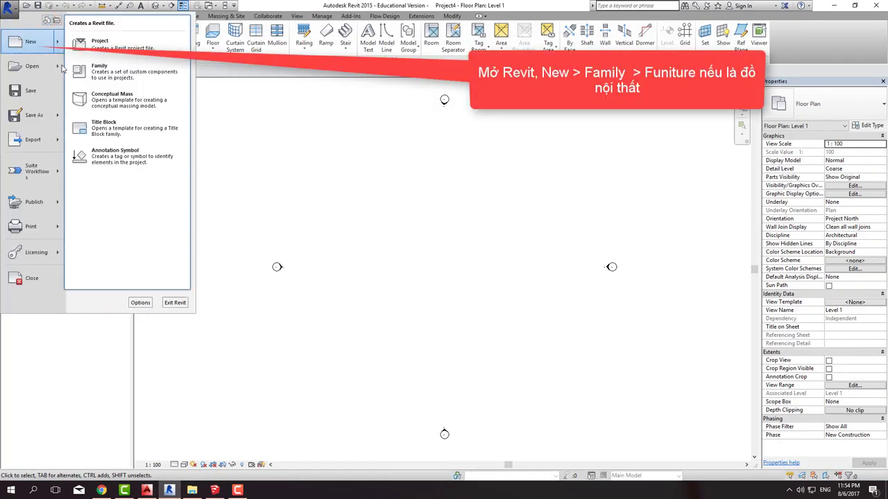
left_click(102, 72)
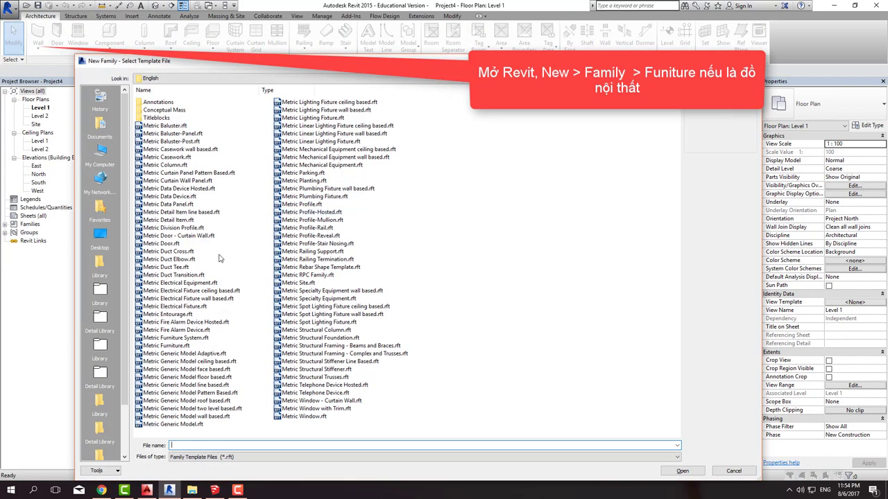
left_click(171, 346)
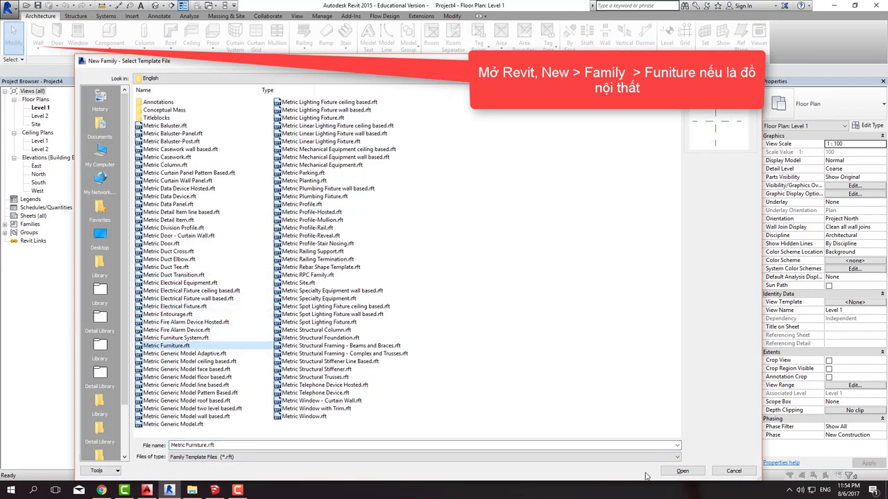
left_click(681, 472)
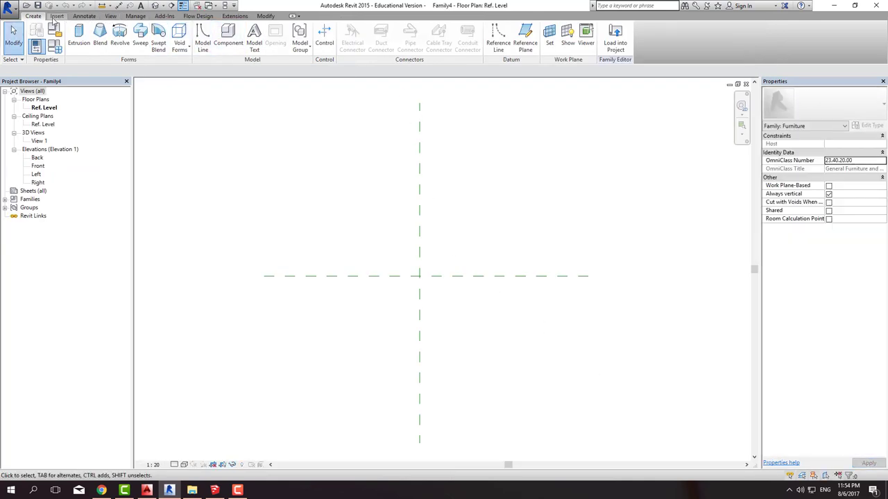
Import ghe.dwg via Import CAD with Auto - Origin to Origin positioning
left_click(54, 17)
left_click(156, 41)
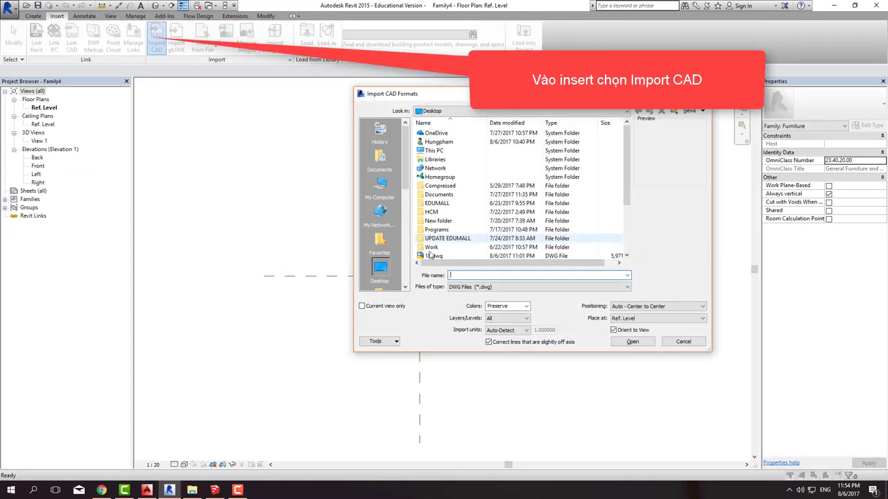
left_click(444, 256)
scroll(444, 256, "down", 2)
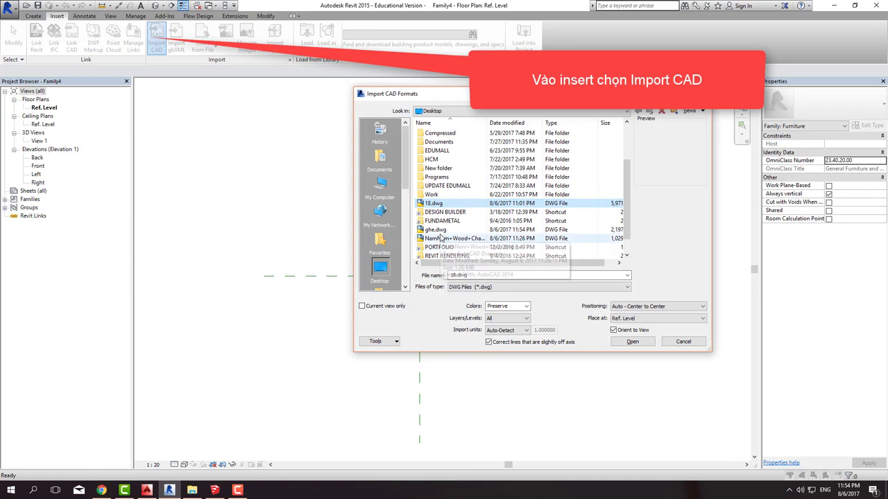
left_click(446, 229)
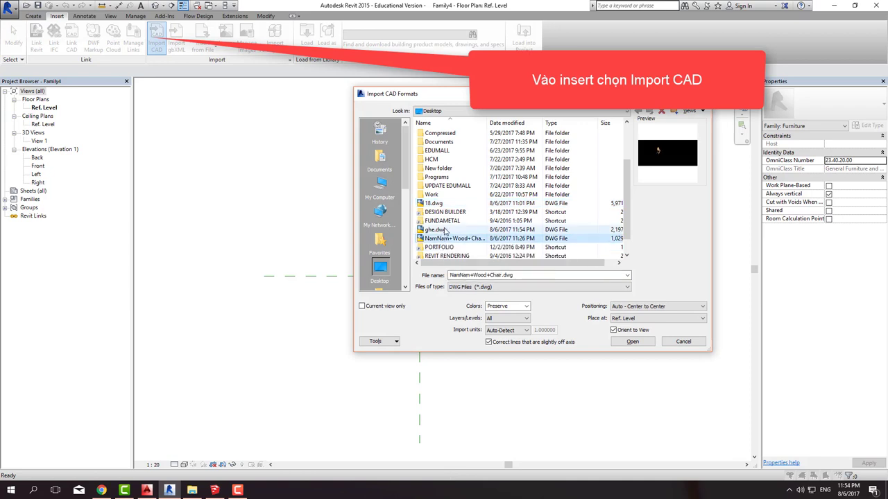
left_click(652, 306)
left_click(638, 321)
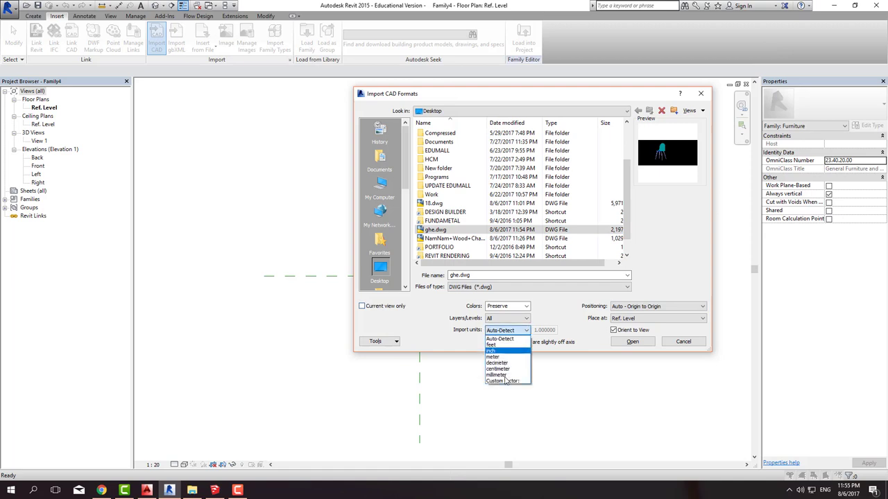
left_click(495, 434)
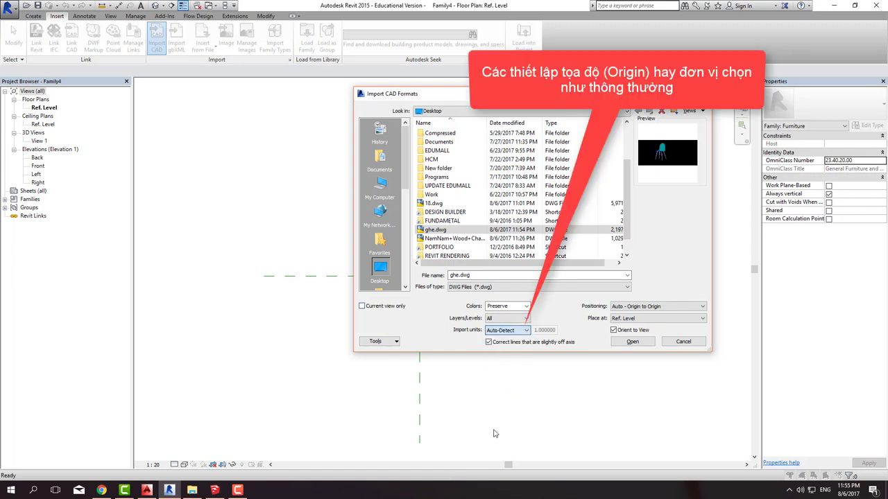
left_click(624, 345)
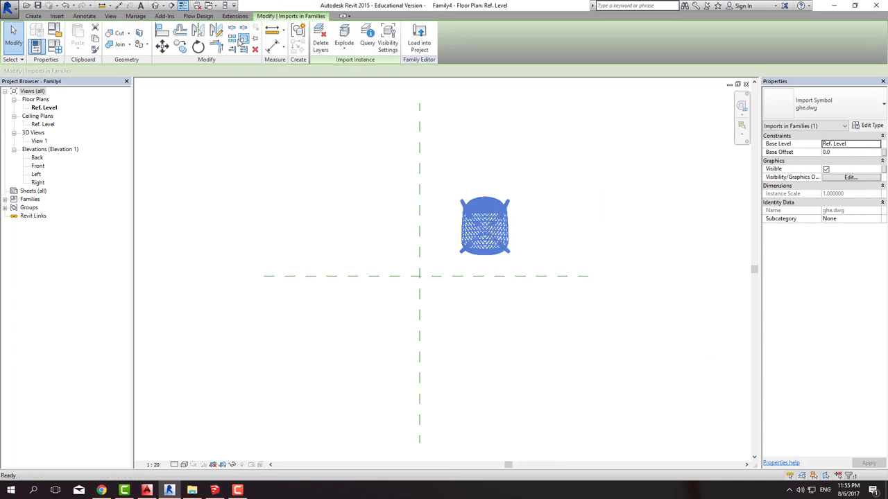
Move the imported chair so its midpoint sits on the reference planes' intersection
left_click(162, 46)
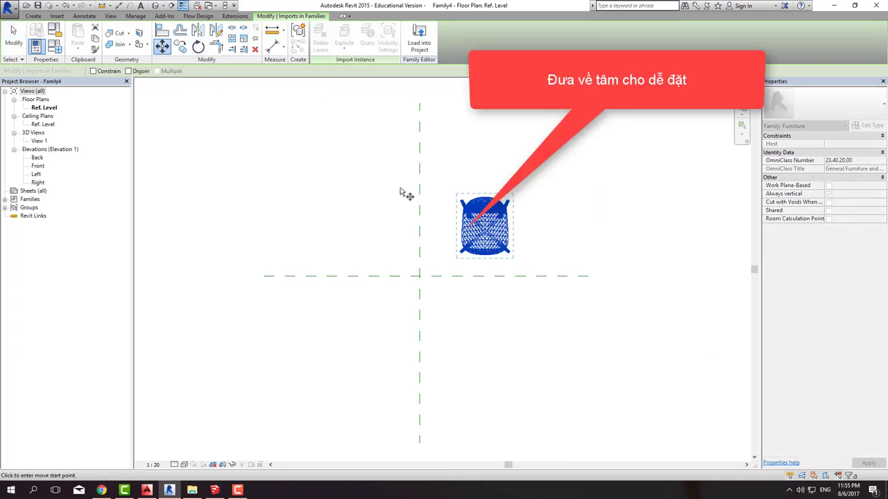
scroll(476, 231, "up", 2)
scroll(476, 232, "up", 3)
scroll(514, 240, "up", 2)
scroll(534, 217, "up", 2)
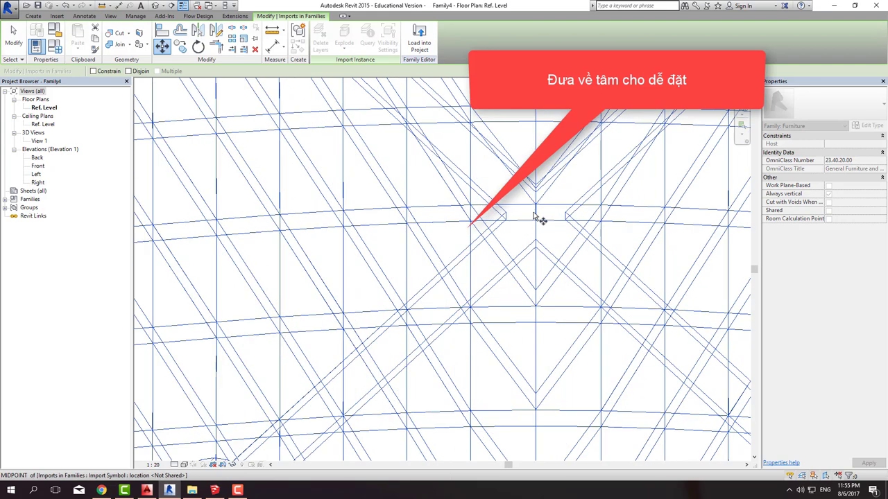
left_click(540, 216)
scroll(527, 201, "down", 3)
scroll(444, 250, "down", 2)
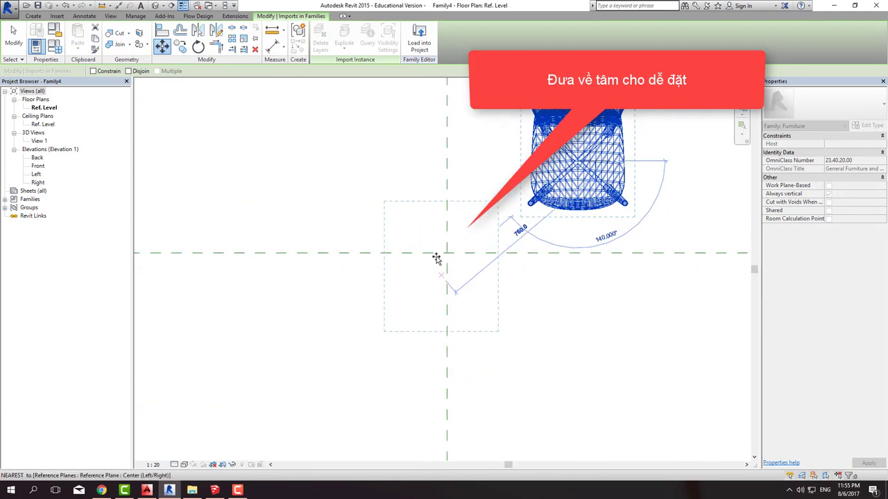
left_click(448, 253)
key("Escape")
View the chair family in 3D and load it into the project
scroll(479, 282, "up", 1)
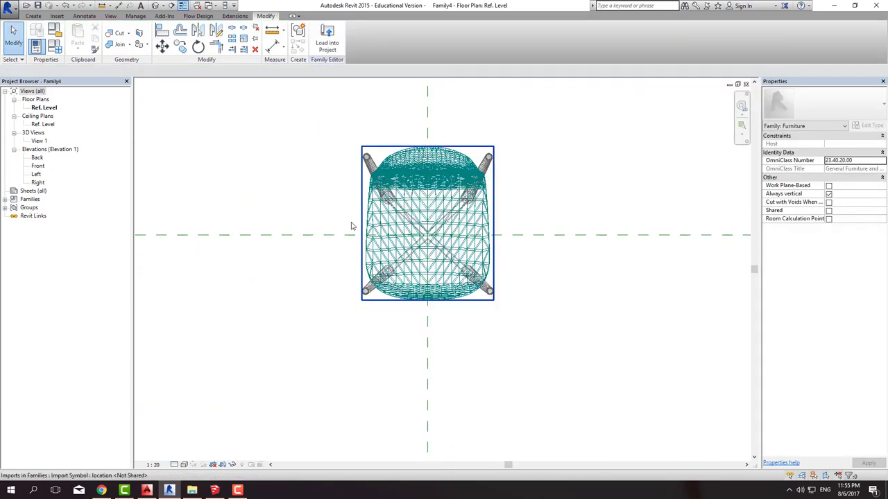
left_click(155, 7)
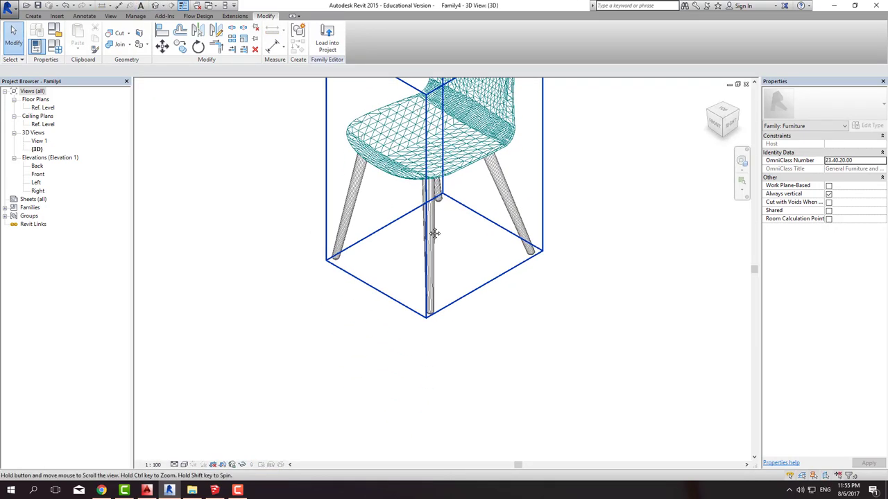
left_click(327, 36)
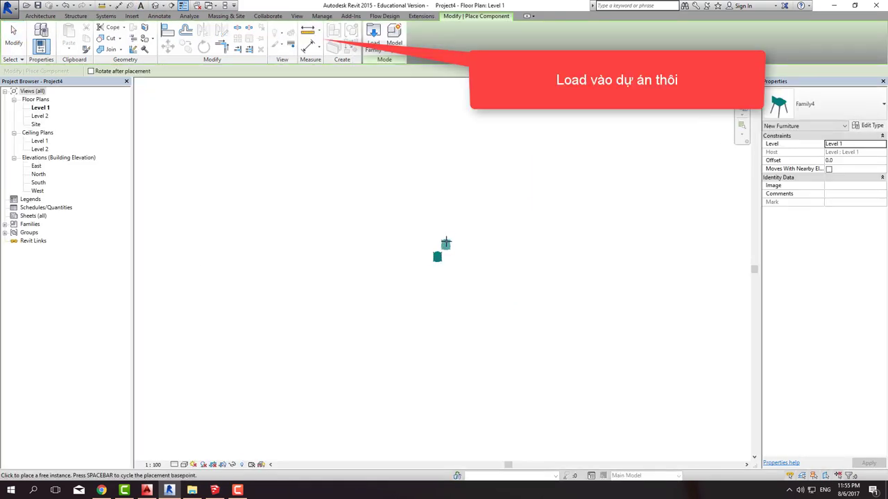
Place one Family4 chair instance on Level 1 in the floor plan
scroll(446, 243, "up", 2)
scroll(437, 270, "up", 2)
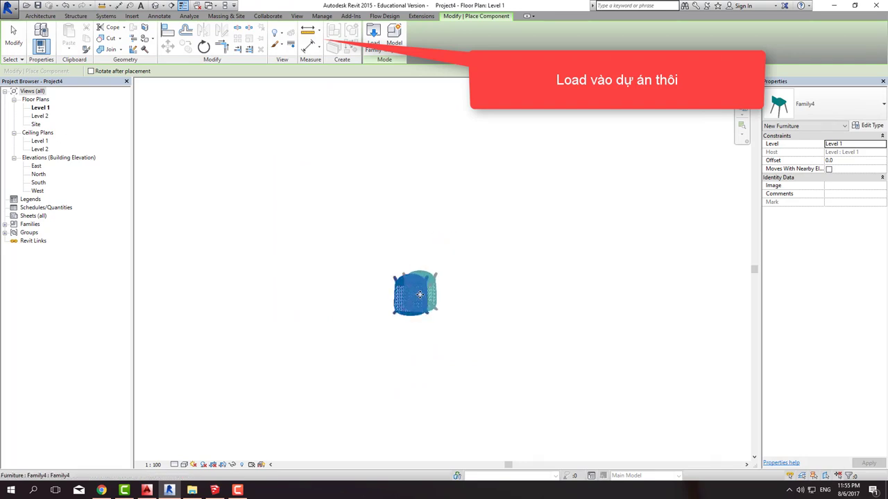
scroll(416, 305, "up", 1)
scroll(406, 360, "up", 2)
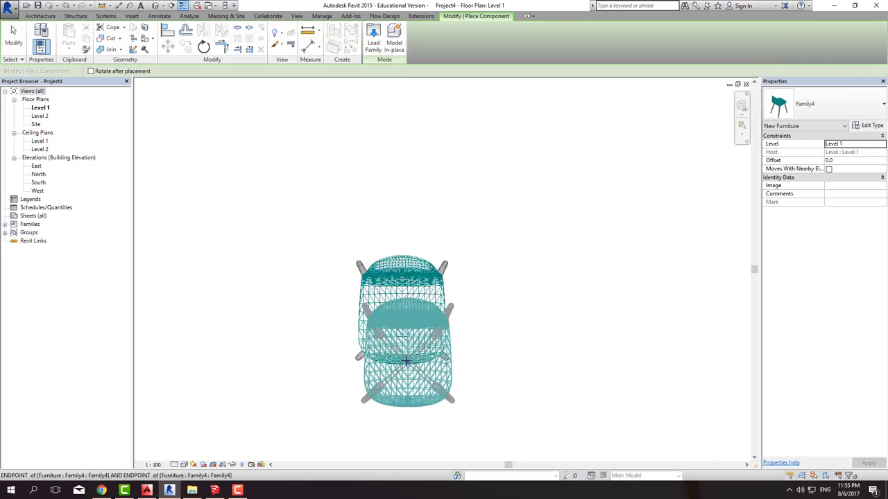
key("Escape")
key("Escape")
middle_click_drag(406, 360, 351, 228)
Show the chair in the default 3D view with the Realistic visual style
left_click(159, 6)
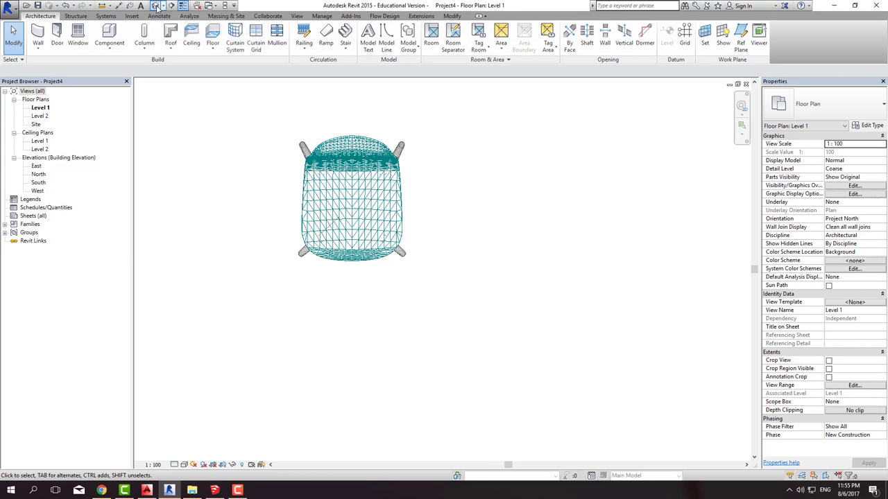
left_click(183, 465)
left_click(199, 447)
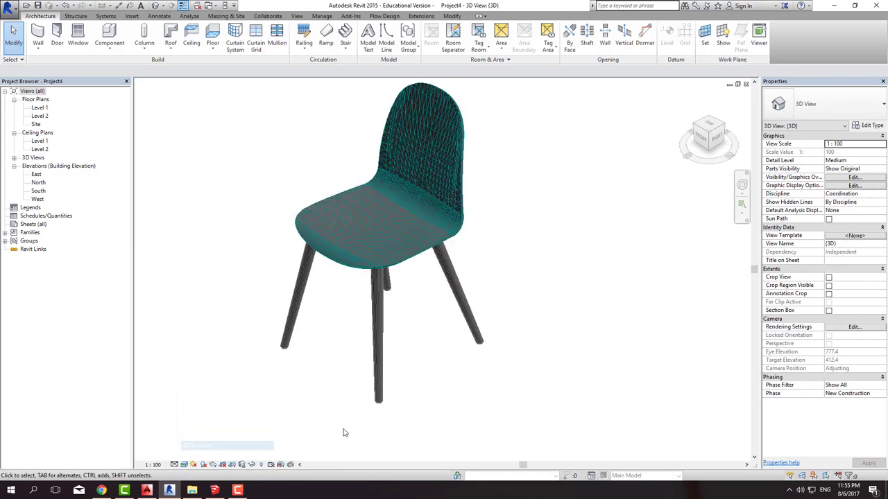
scroll(411, 239, "up", 2)
scroll(414, 342, "down", 2)
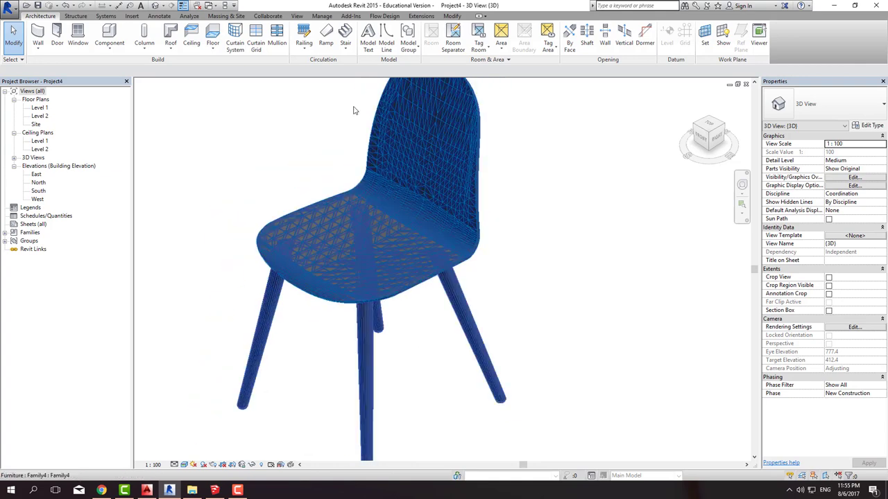
left_click(330, 16)
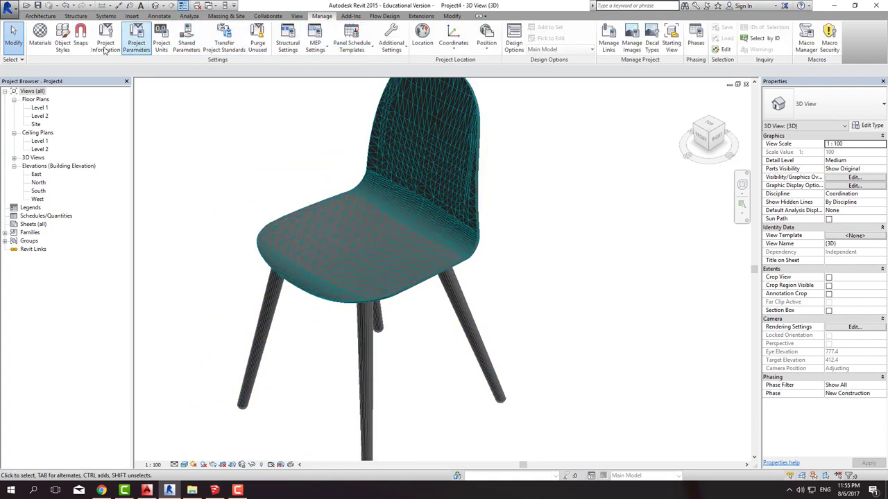
Assign Render, Tan, Textured to the MAT_GHE imported layer so the seat shows a tan texture
left_click(62, 43)
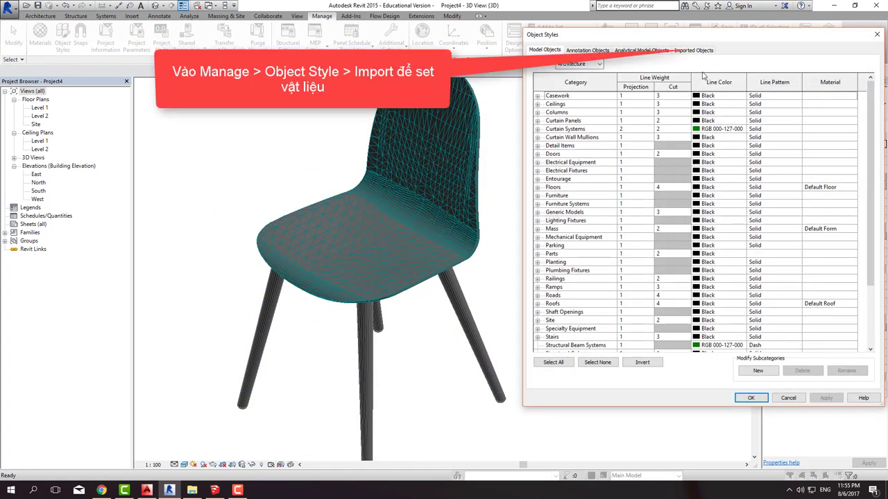
left_click(694, 50)
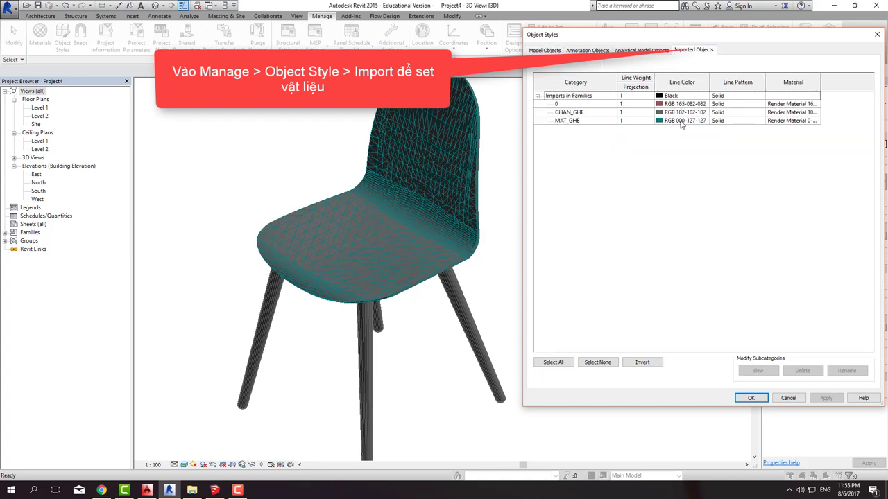
left_click(581, 121)
left_click(815, 123)
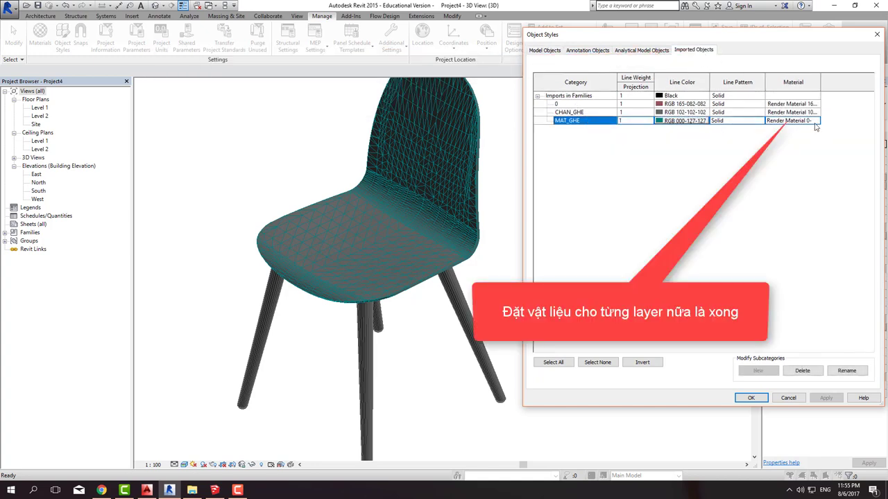
left_click(816, 121)
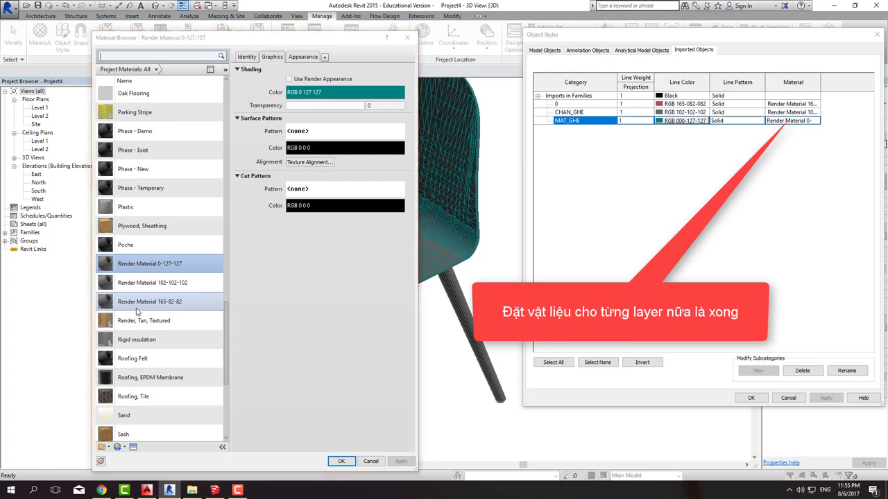
left_click(143, 321)
double_click(143, 321)
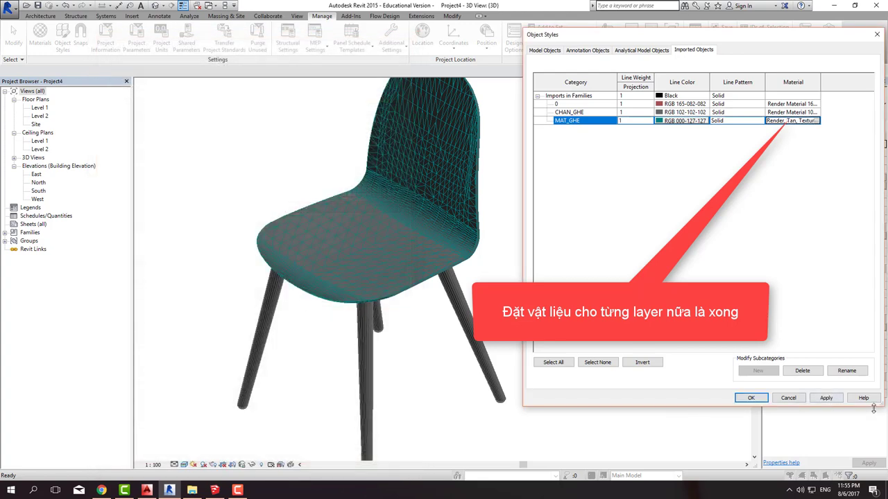
left_click(826, 399)
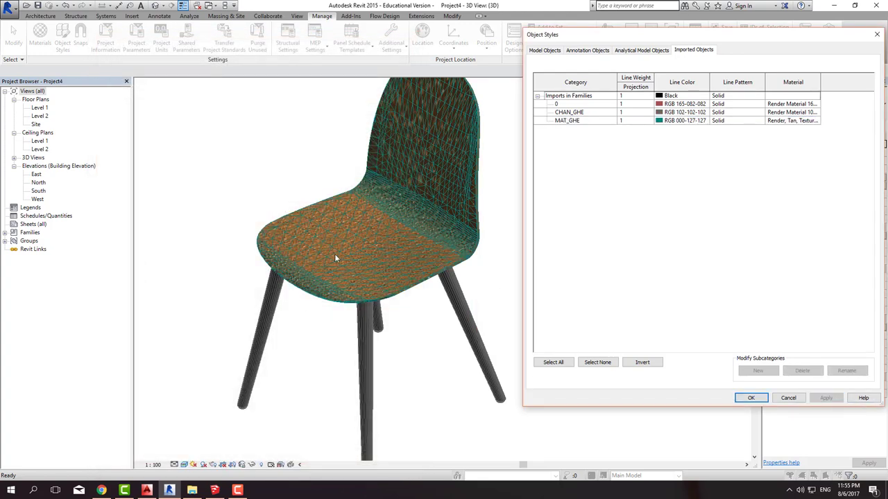
left_click(750, 398)
scroll(486, 344, "up", 2)
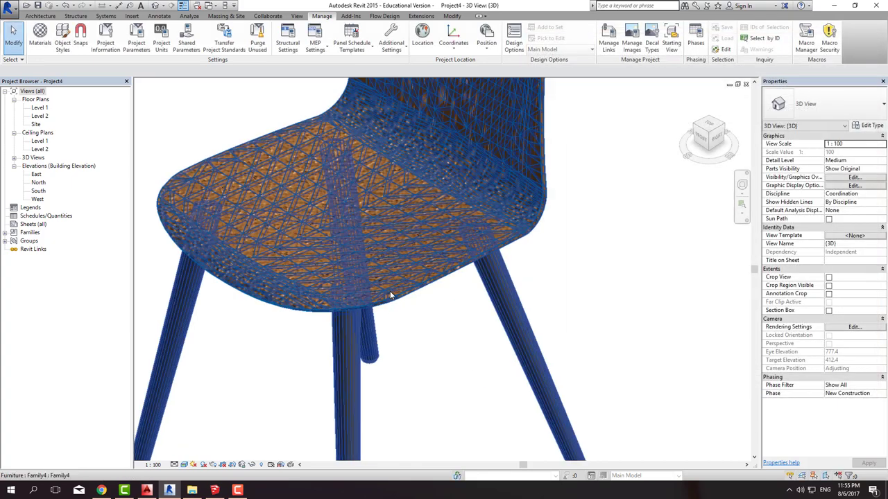
scroll(402, 336, "down", 2)
middle_click_drag(445, 410, 430, 348)
scroll(426, 344, "down", 2)
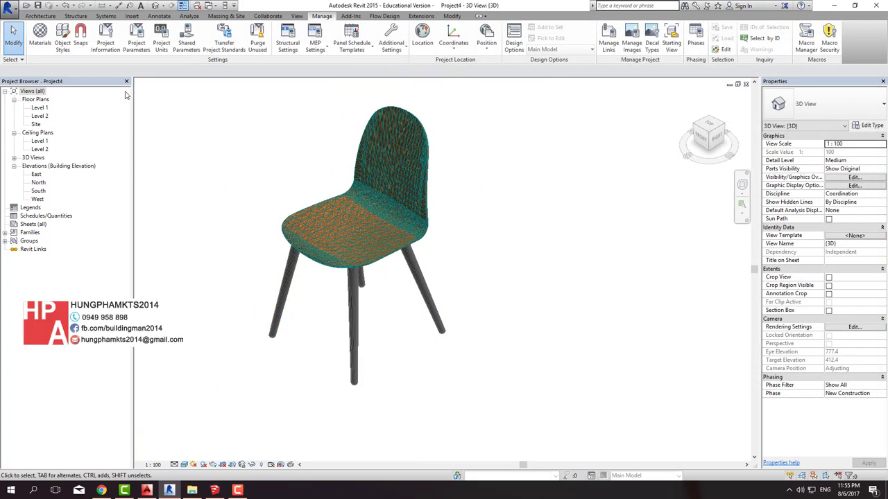
Change the MAT_GHE seat layer's material to Plywood, Sheathing in Object Styles
left_click(77, 38)
key("Escape")
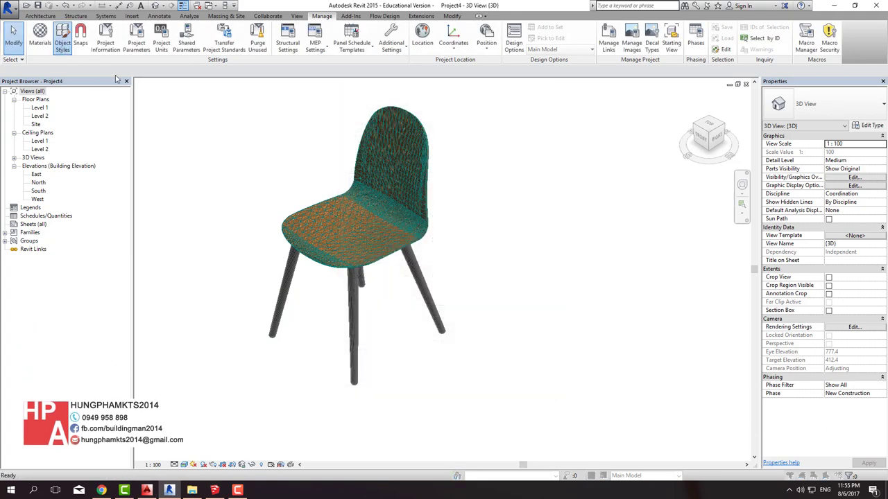
left_click(62, 36)
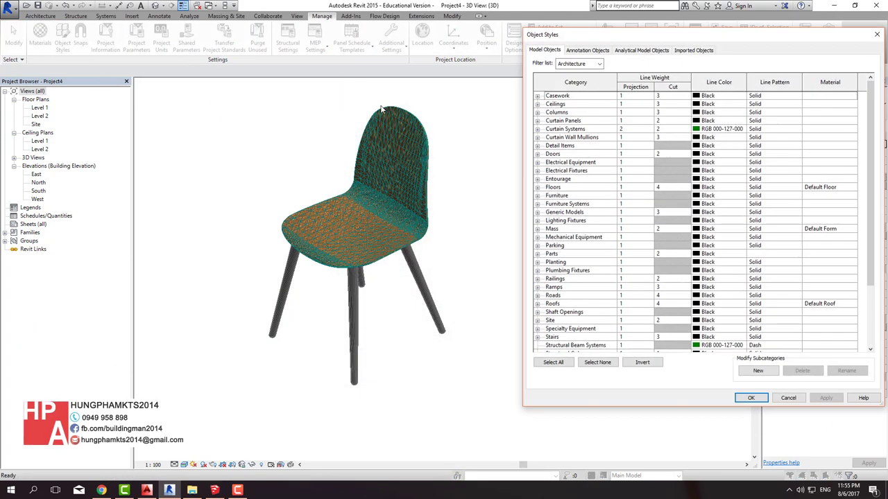
left_click(692, 50)
left_click(810, 125)
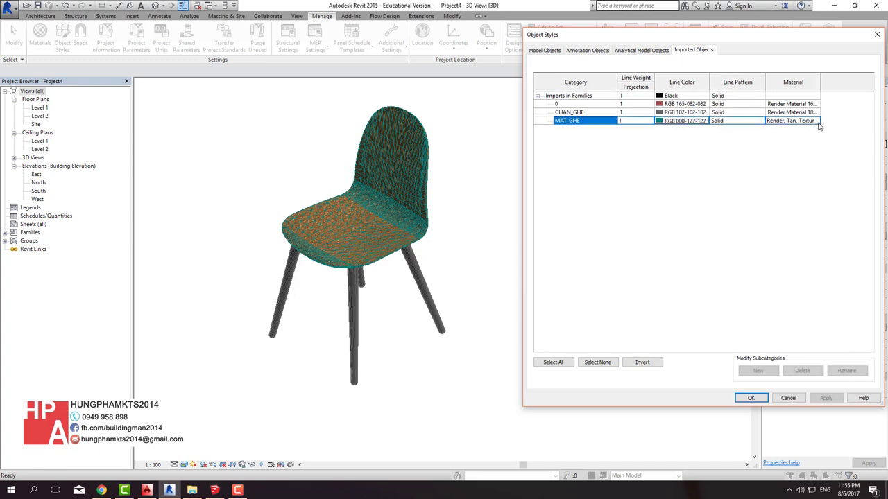
left_click(813, 120)
left_click(813, 121)
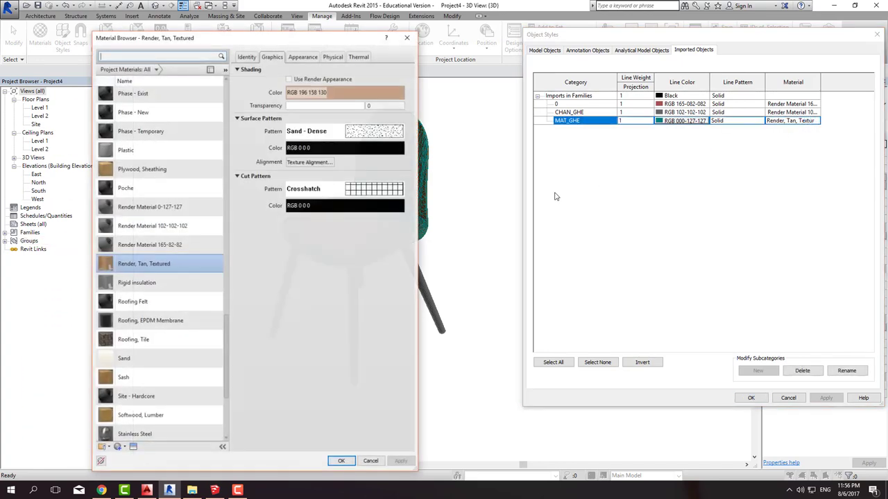
left_click(155, 173)
double_click(155, 174)
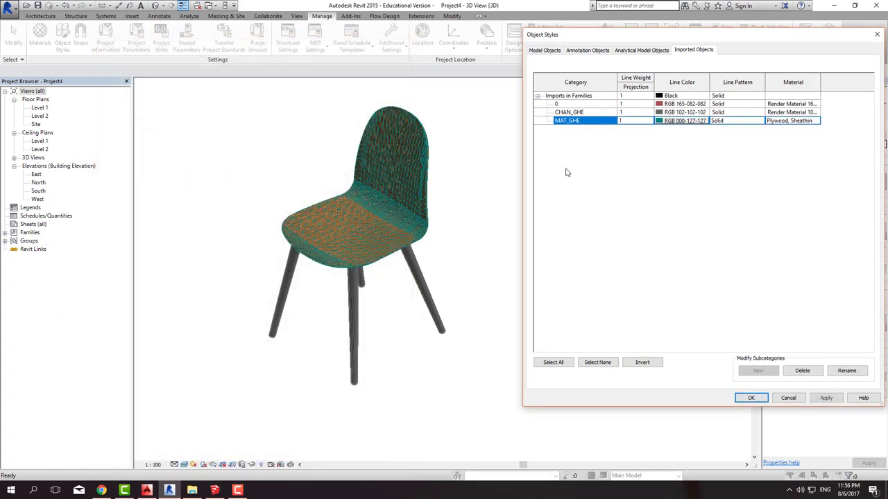
Set the CHAN_GHE leg layer's material to Sash and apply both changes
left_click(815, 115)
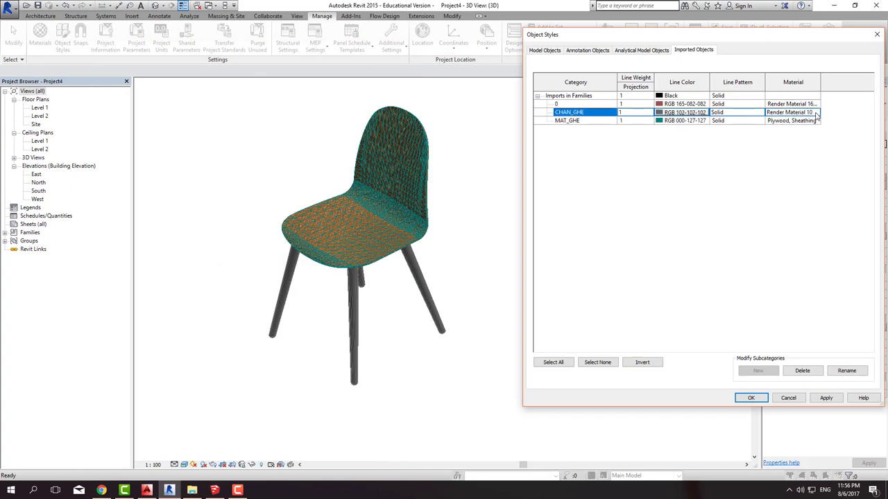
left_click(816, 112)
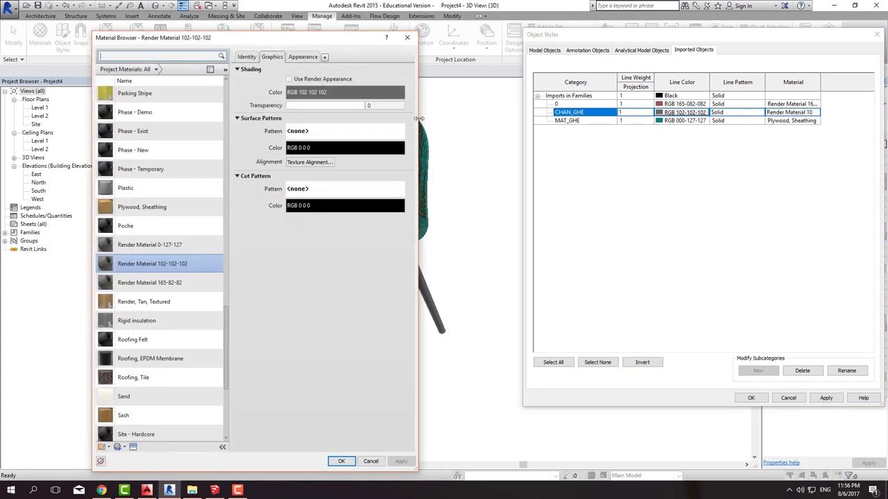
double_click(143, 416)
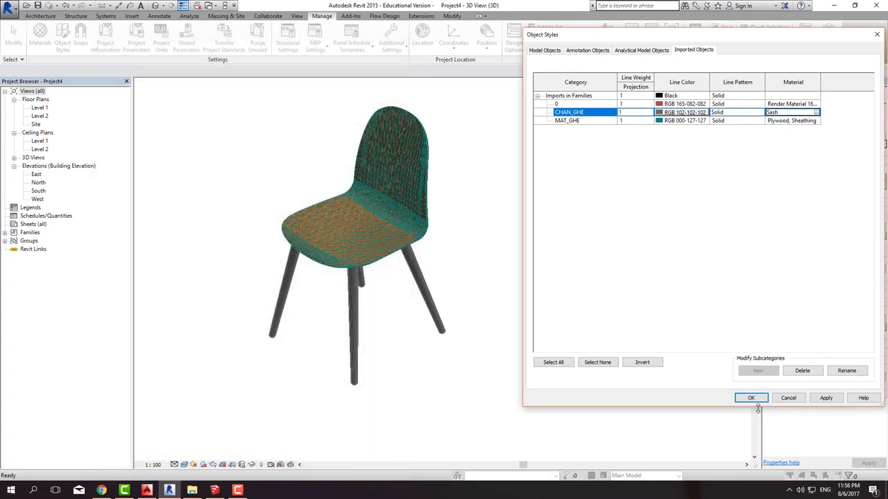
left_click(825, 398)
left_click(751, 398)
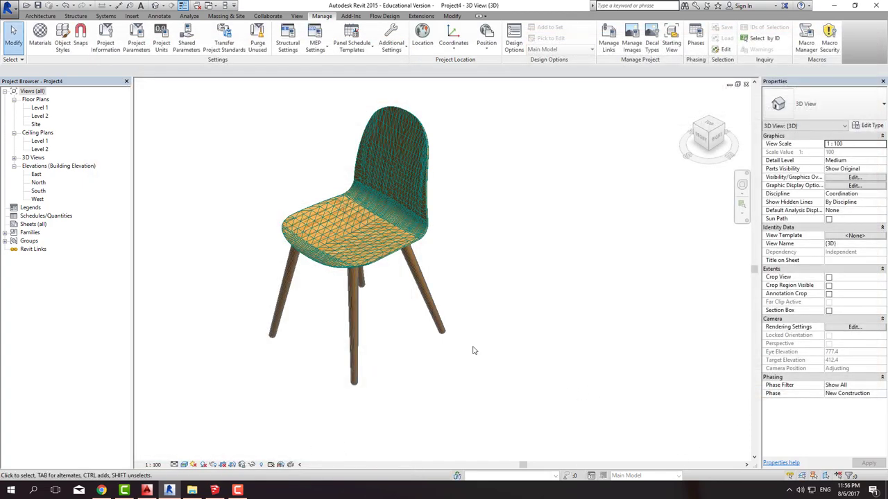
Orbit around the wood-finished chair, then switch the 3D view's visual style to Ray Trace
scroll(348, 281, "up", 4)
scroll(375, 309, "down", 2)
scroll(410, 350, "down", 2)
scroll(422, 365, "down", 2)
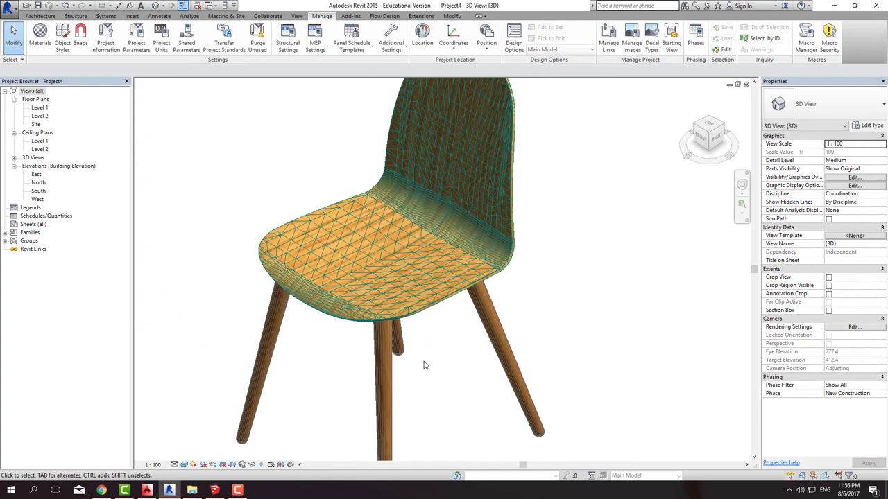
scroll(430, 369, "down", 2)
mouse_move(447, 377)
middle_mouse_down("shift")
mouse_move(539, 345)
mouse_move(454, 371)
mouse_move(273, 462)
middle_mouse_up("shift")
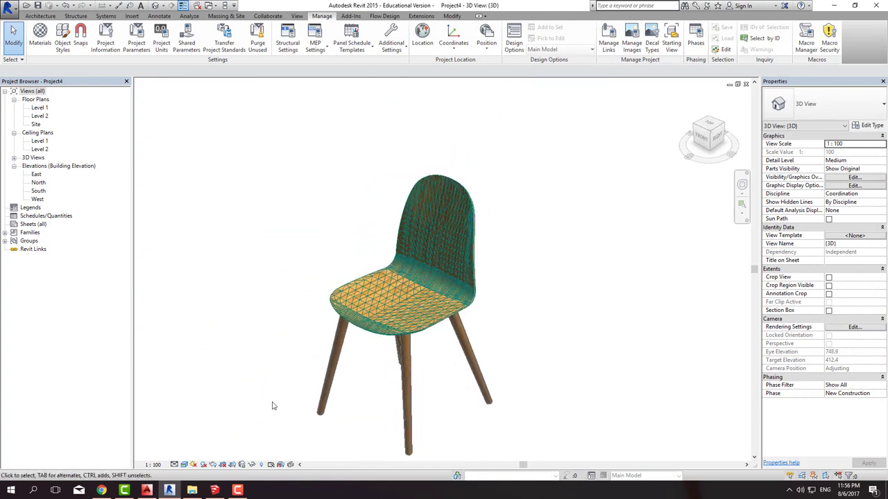
mouse_move(196, 463)
middle_mouse_down("shift")
mouse_move(360, 410)
mouse_move(205, 454)
middle_mouse_up("shift")
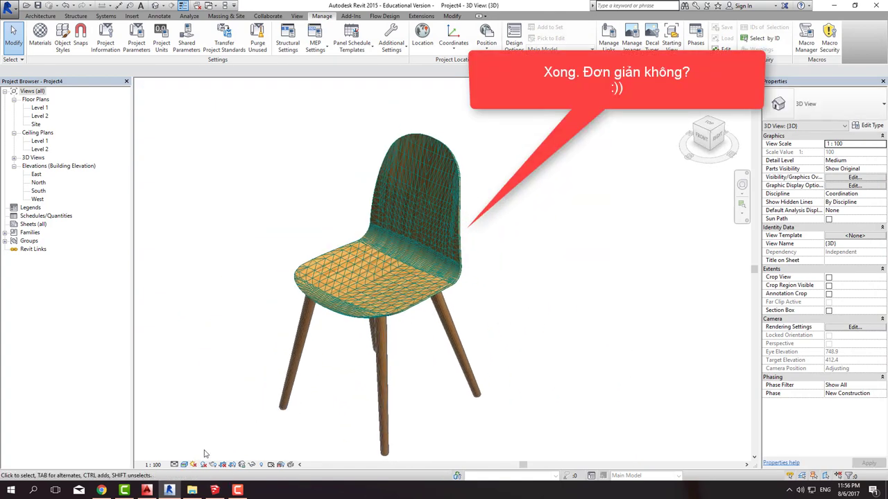
left_click(183, 465)
left_click(198, 455)
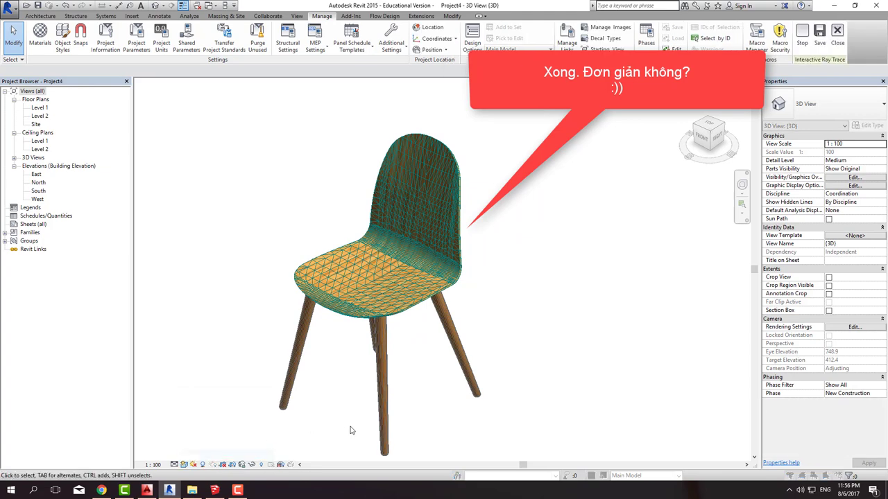